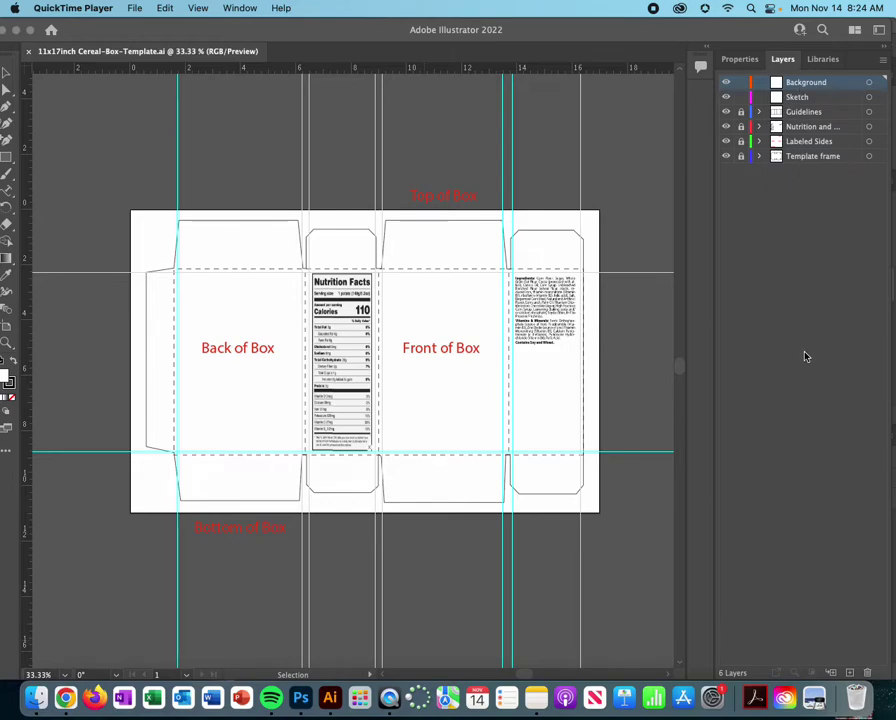
# Step: Toggle the Template frame, Labeled Sides, nutrition facts and Guidelines layers off and on to check each
pyautogui.click(727, 157)
pyautogui.click(727, 157)
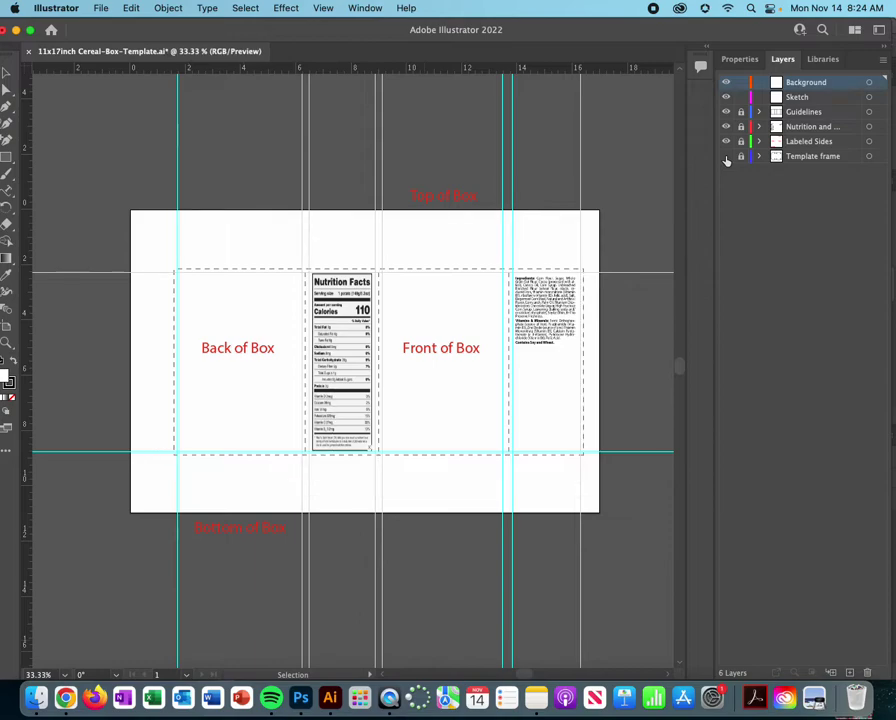
pyautogui.click(727, 157)
pyautogui.click(727, 142)
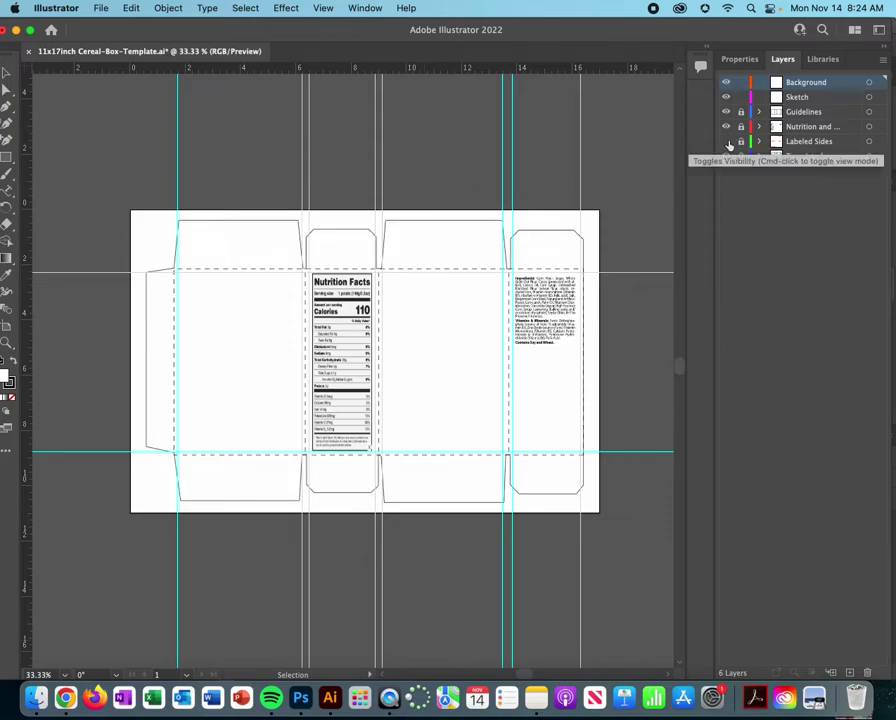
pyautogui.click(727, 142)
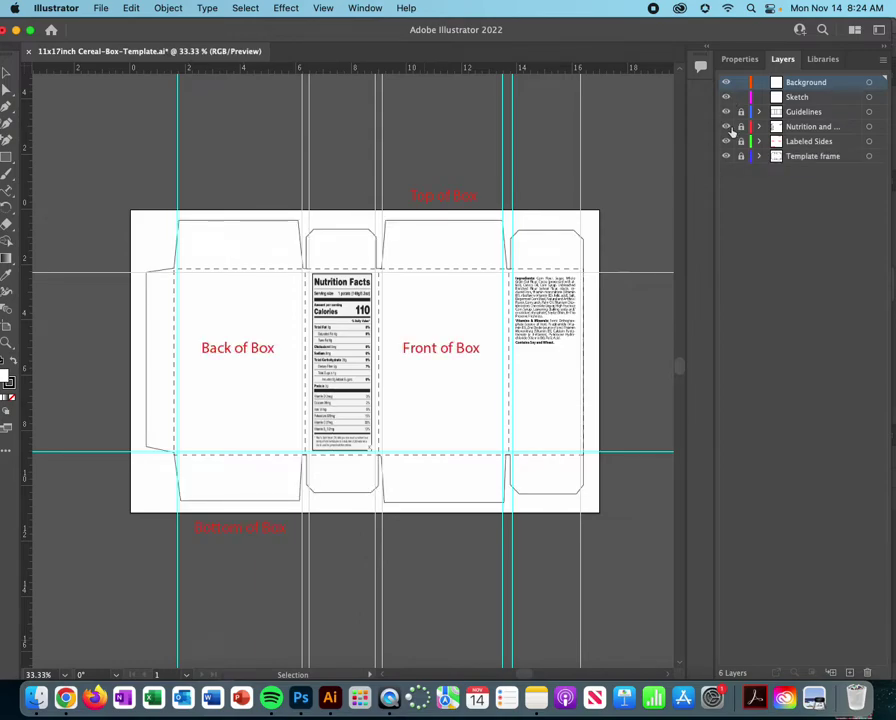
pyautogui.click(727, 127)
pyautogui.click(727, 127)
pyautogui.click(727, 112)
pyautogui.click(727, 112)
# Step: Drag the Background layer directly beneath Sketch and confirm its name
pyautogui.click(802, 98)
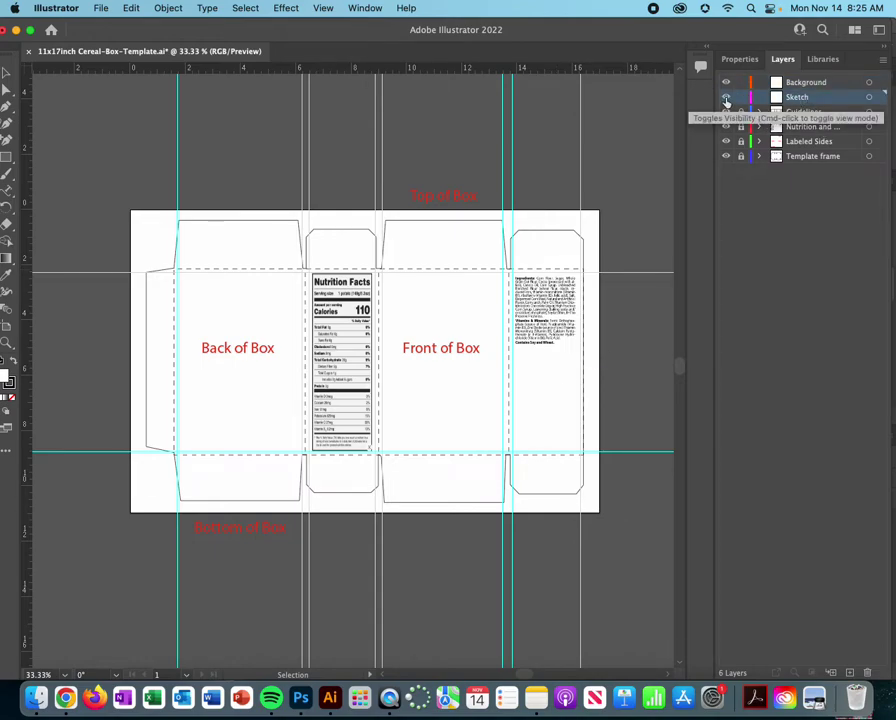
pyautogui.click(812, 84)
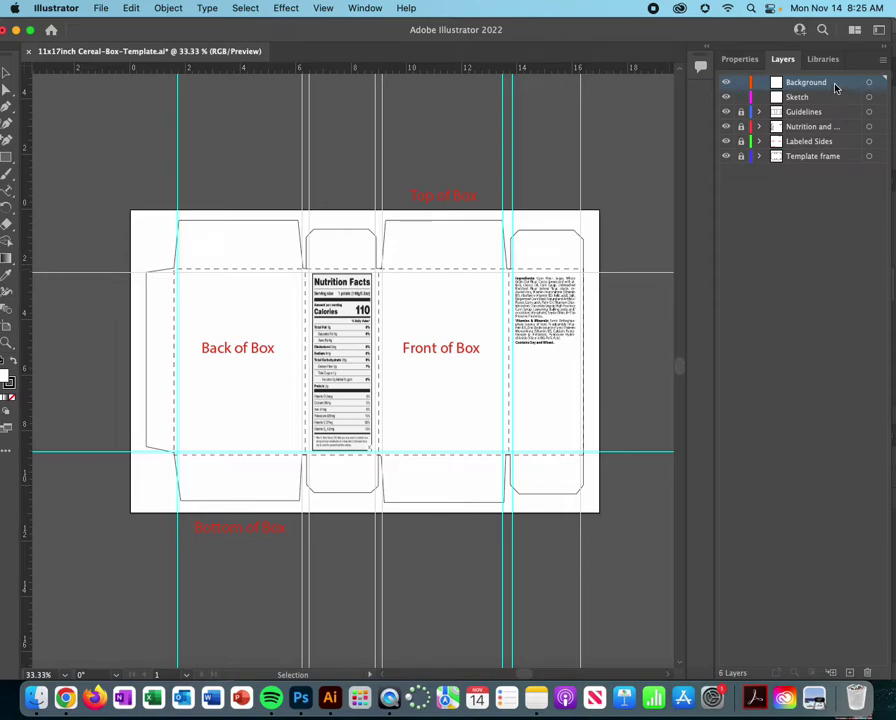
pyautogui.moveTo(836, 87); pyautogui.dragTo(832, 108)
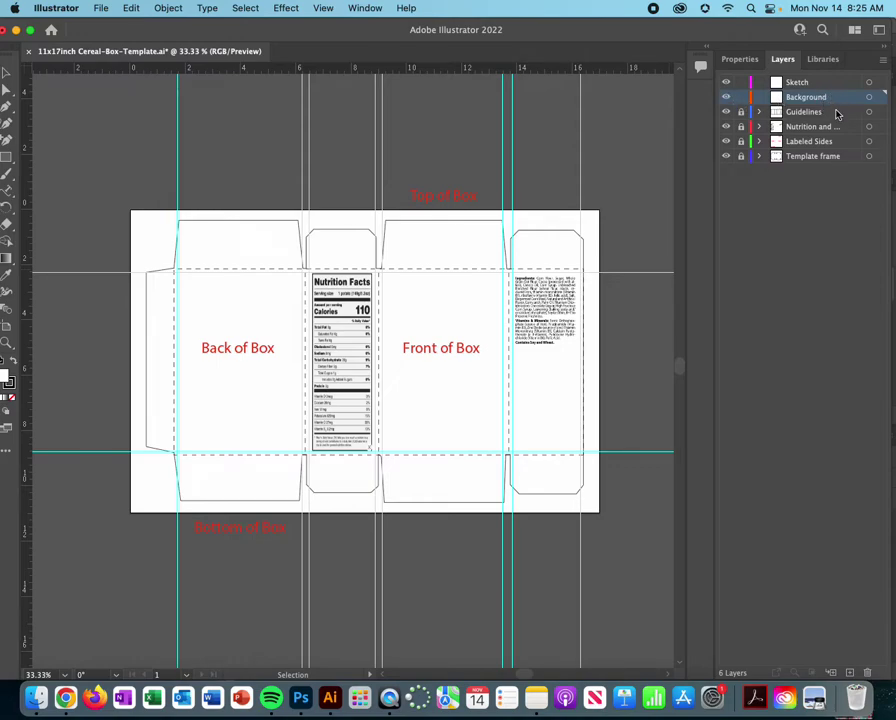
pyautogui.doubleClick(810, 97)
pyautogui.press('Return')
# Step: Unlock the Template frame layer and select the whole box dieline
pyautogui.click(815, 157)
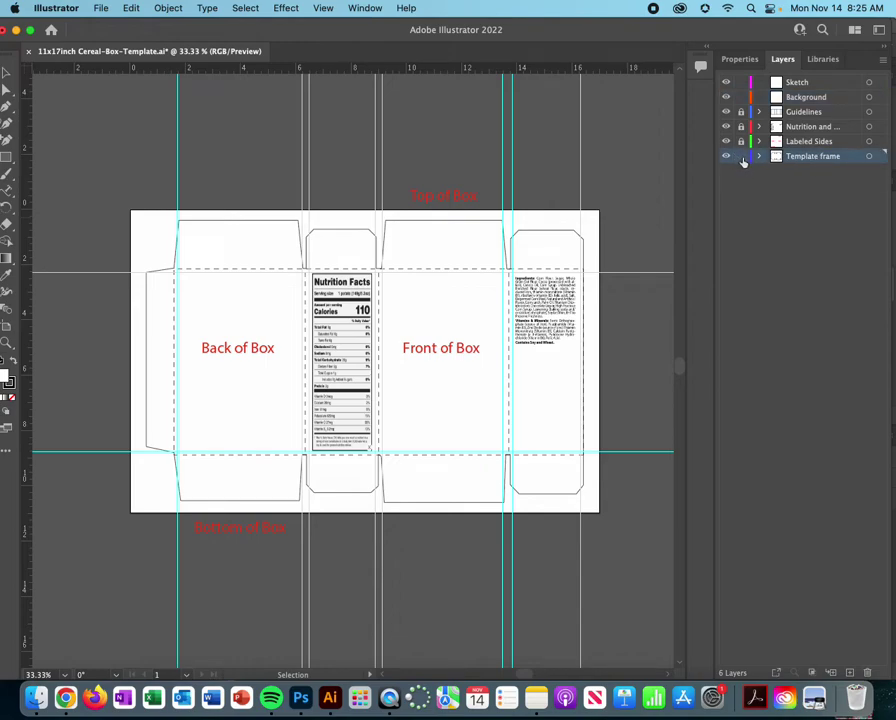
pyautogui.click(481, 219)
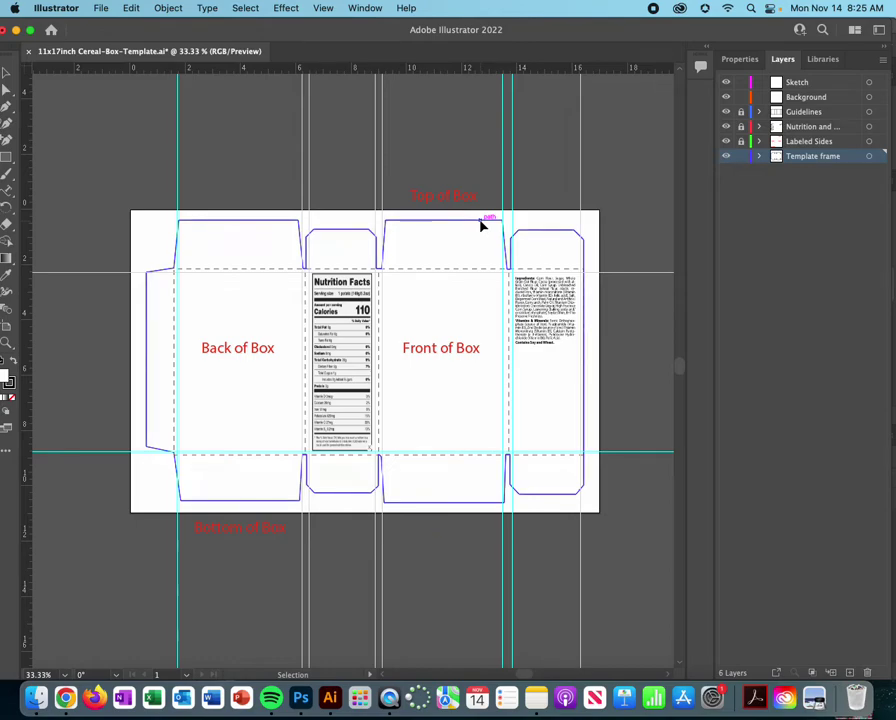
pyautogui.click(481, 224)
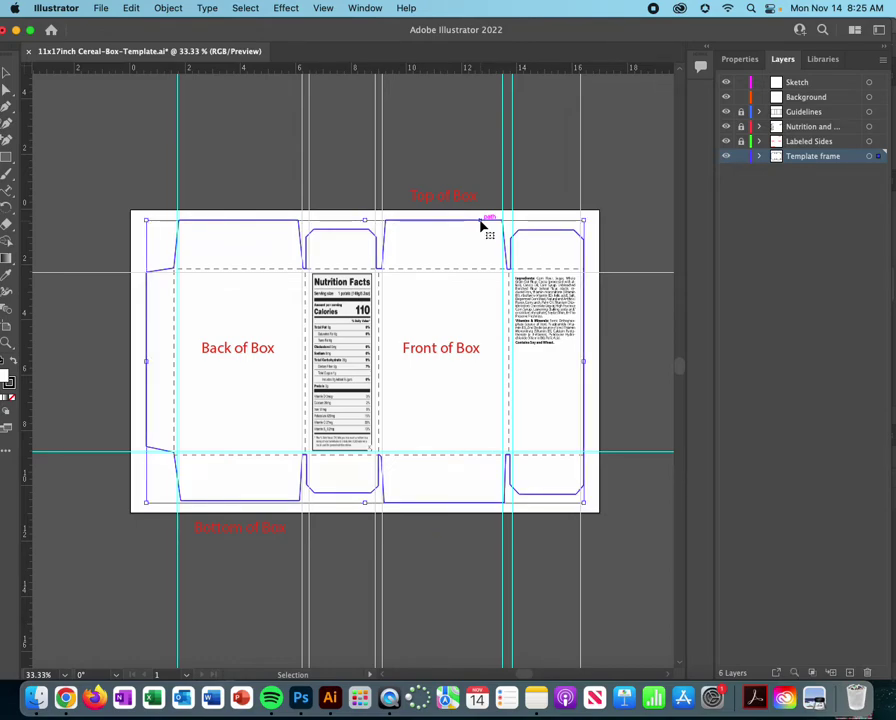
pyautogui.press('a')
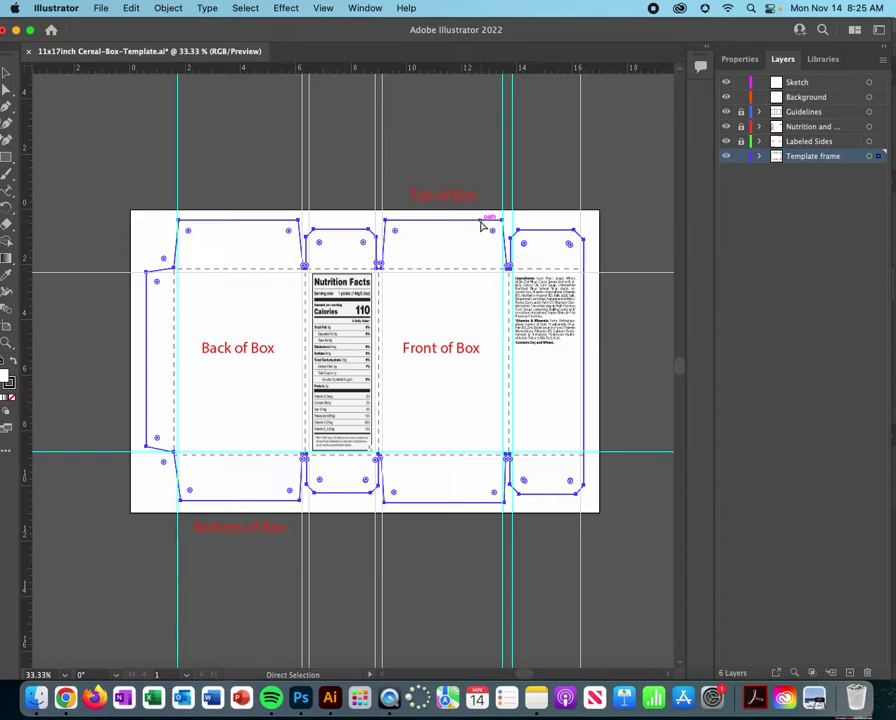
pyautogui.press('v')
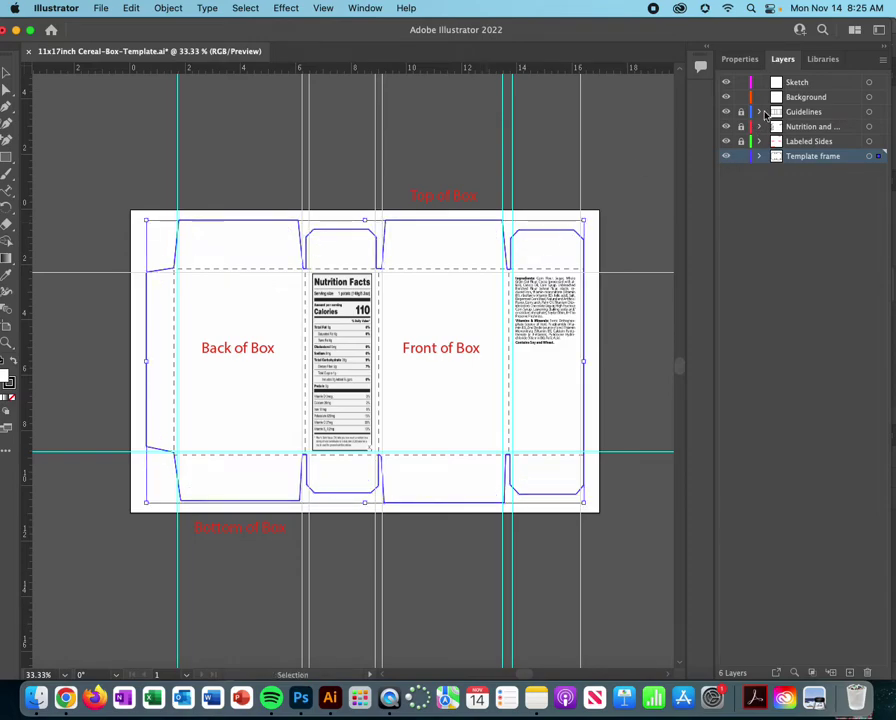
# Step: Target Background, relock Template frame, and Paste in Place the dieline copy
pyautogui.click(802, 97)
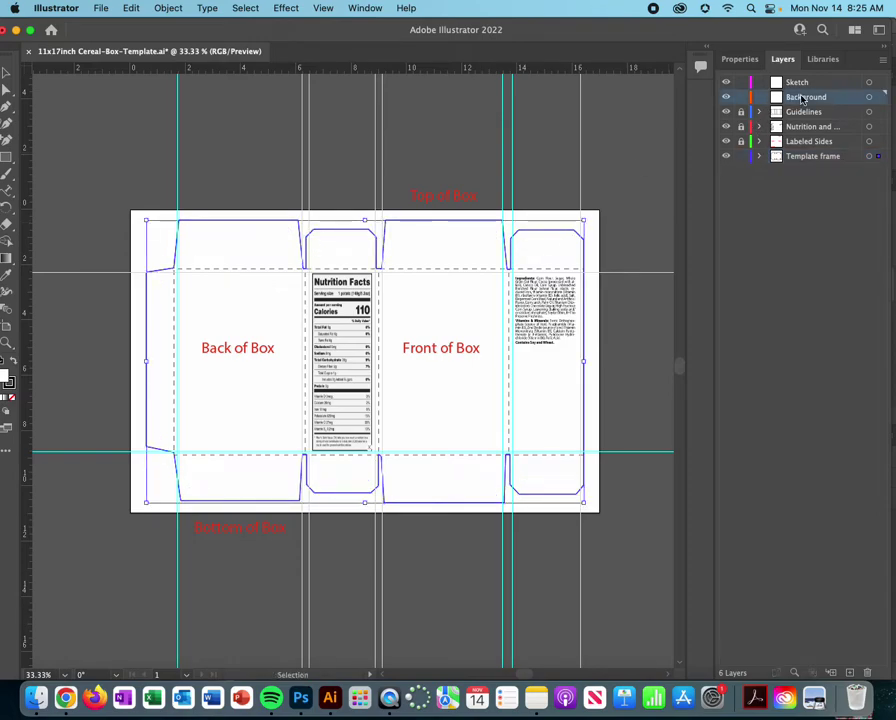
pyautogui.click(741, 156)
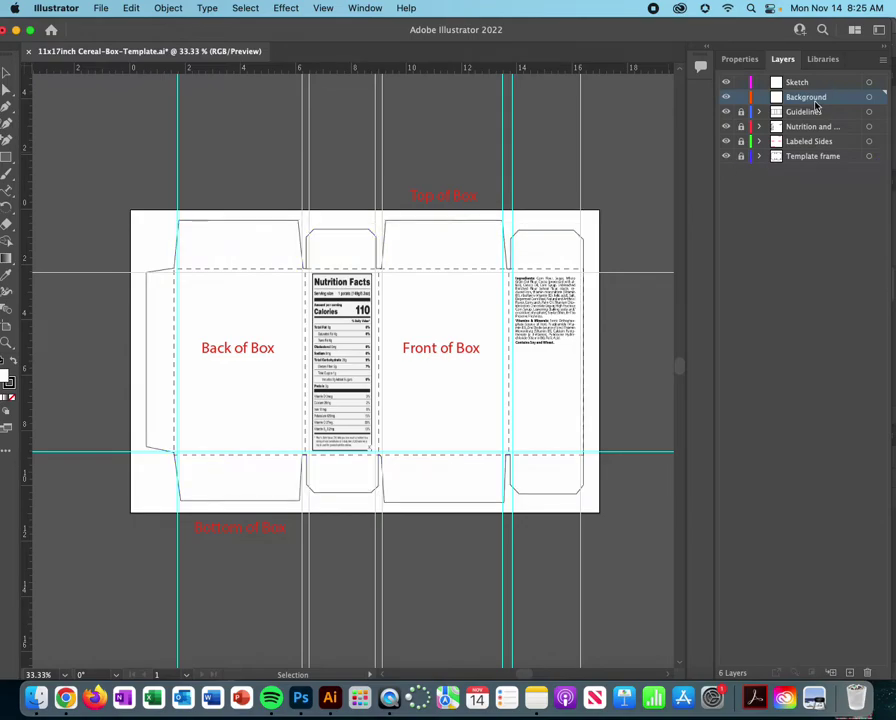
pyautogui.click(130, 7)
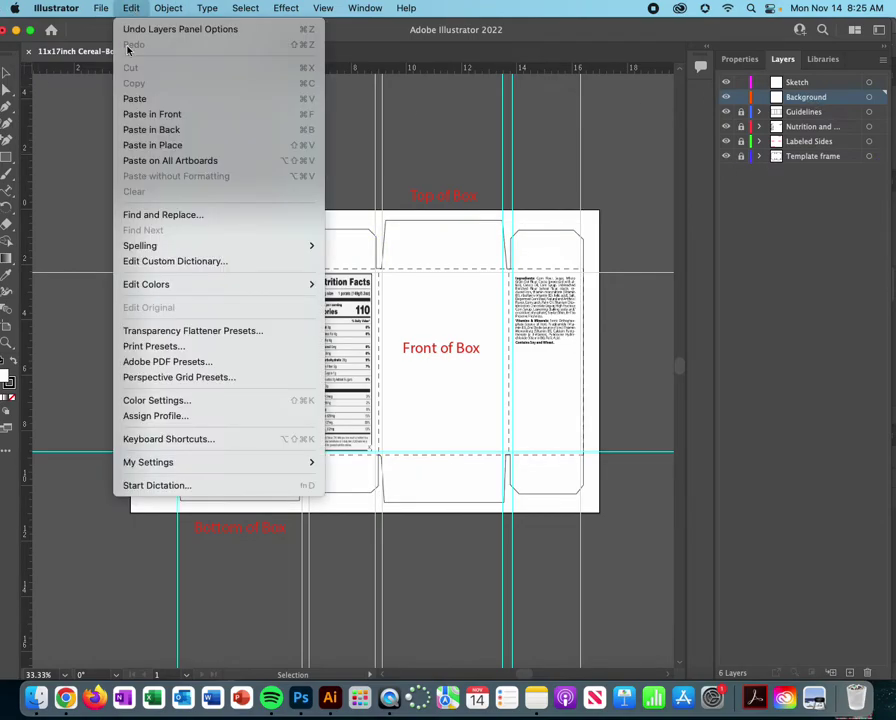
pyautogui.click(150, 145)
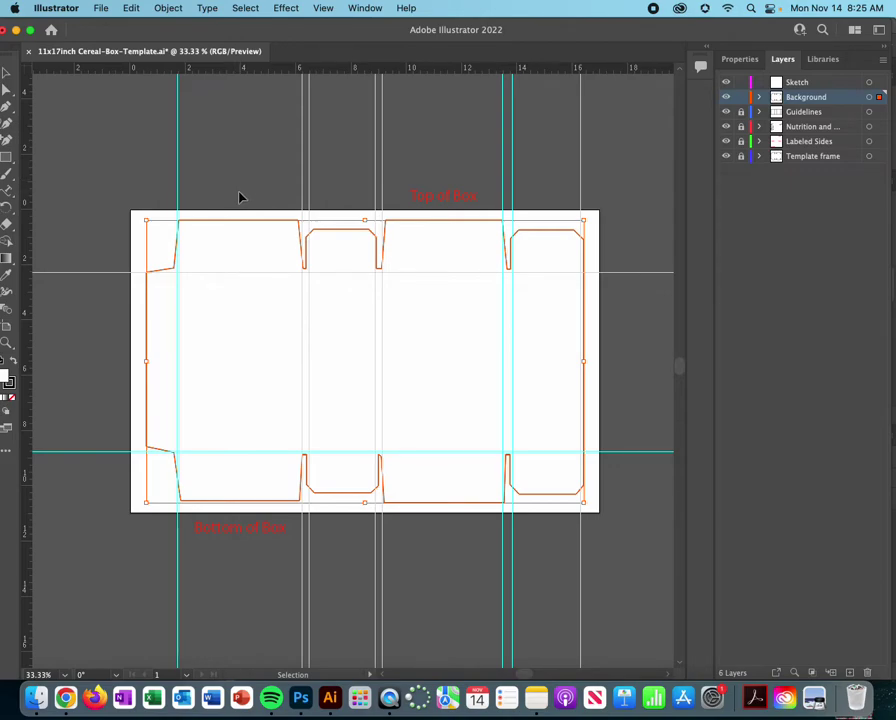
# Step: Fill the dieline with the yellow swatch from the CEREAL BOX DESIGN library theme
pyautogui.click(822, 60)
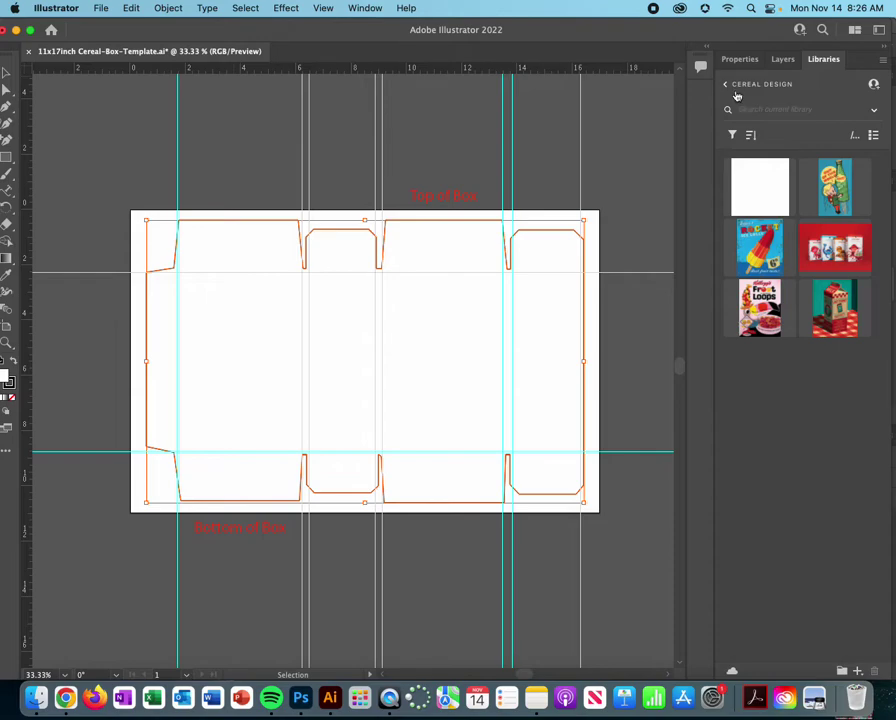
pyautogui.click(726, 85)
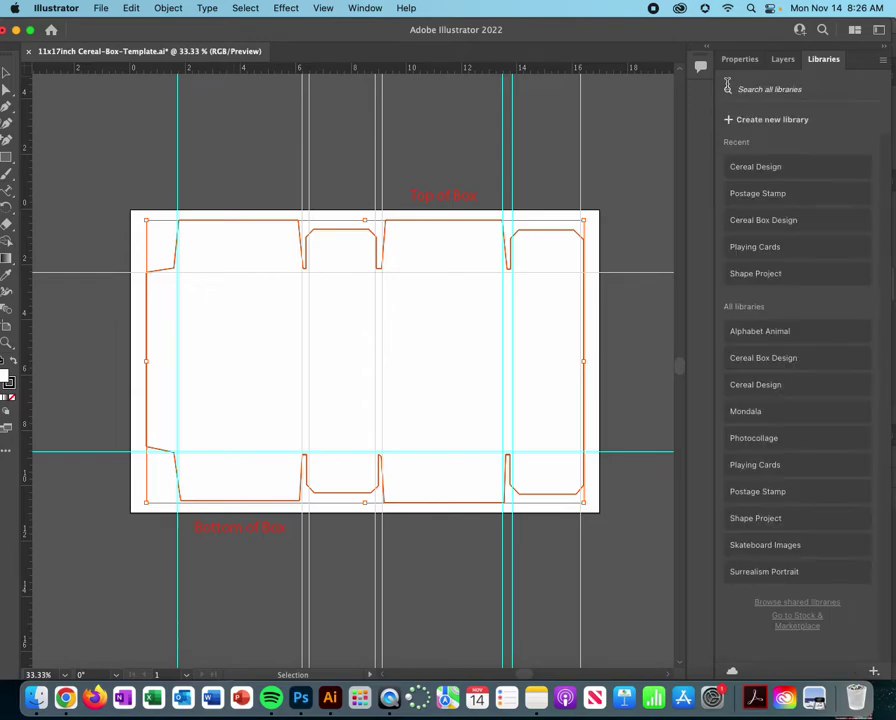
pyautogui.click(799, 359)
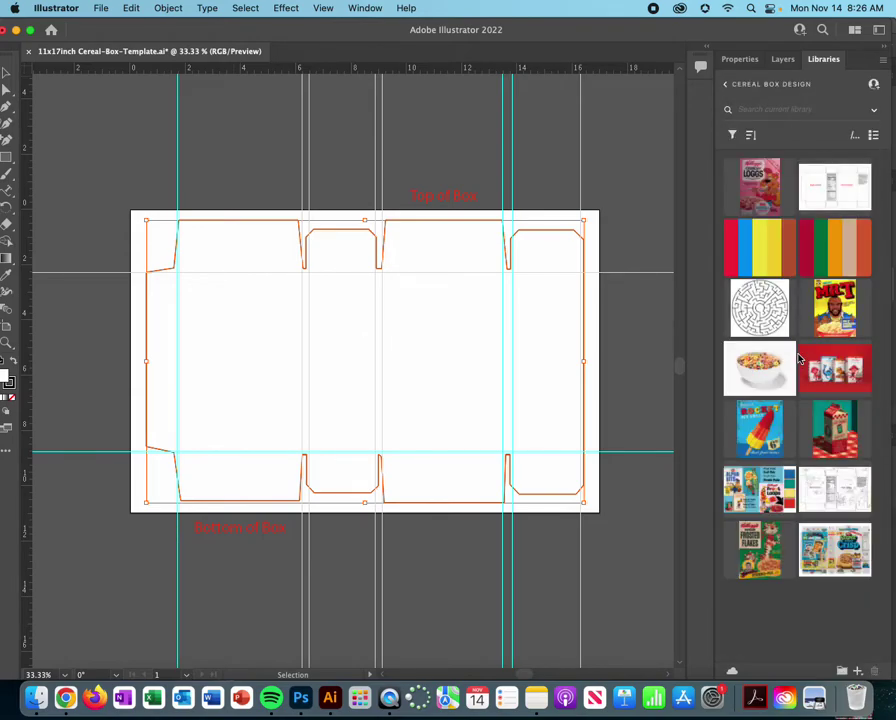
pyautogui.click(837, 245)
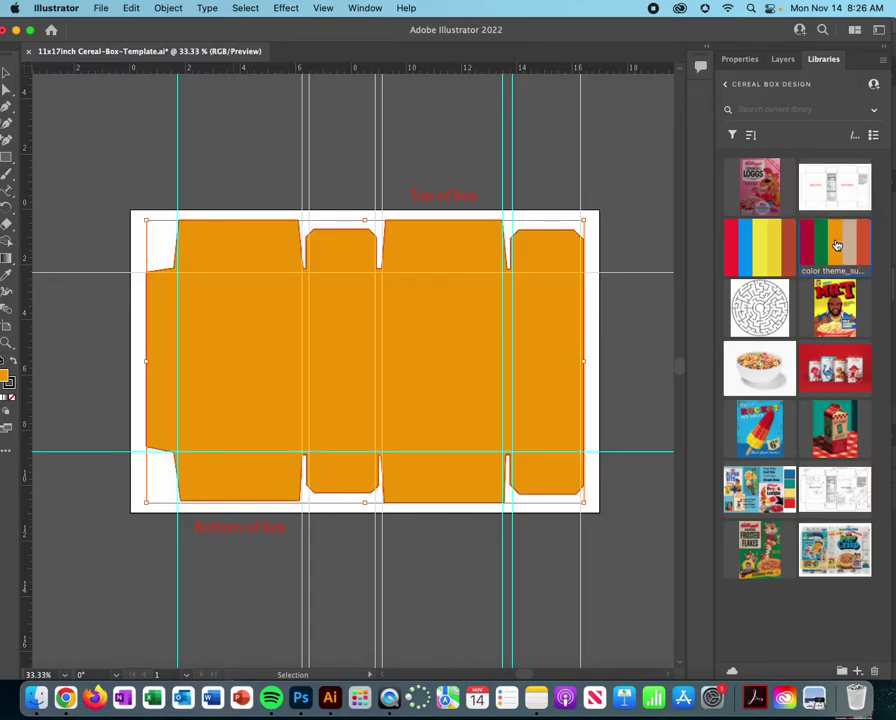
pyautogui.click(855, 245)
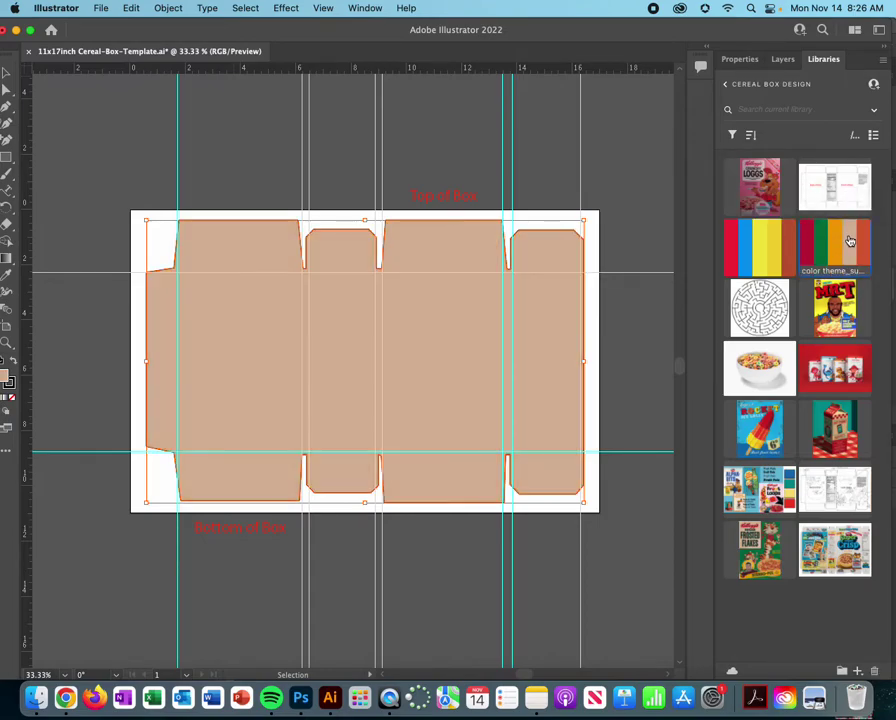
pyautogui.click(781, 248)
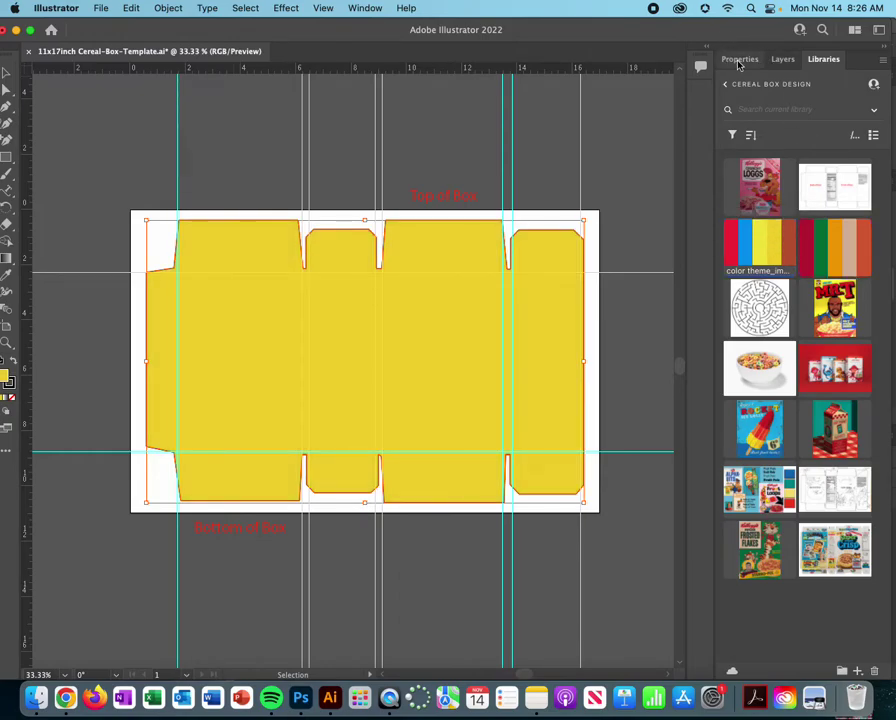
# Step: Adjust the dieline's fill colour from f2d22e to a softer e8ca4d
pyautogui.click(781, 59)
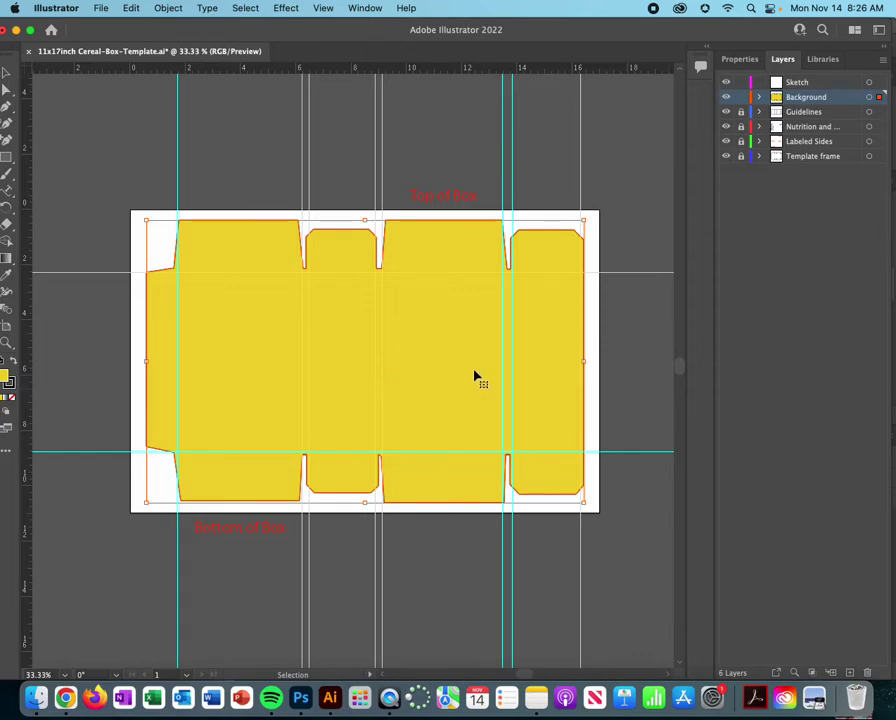
pyautogui.moveTo(704, 36); pyautogui.dragTo(717, 37)
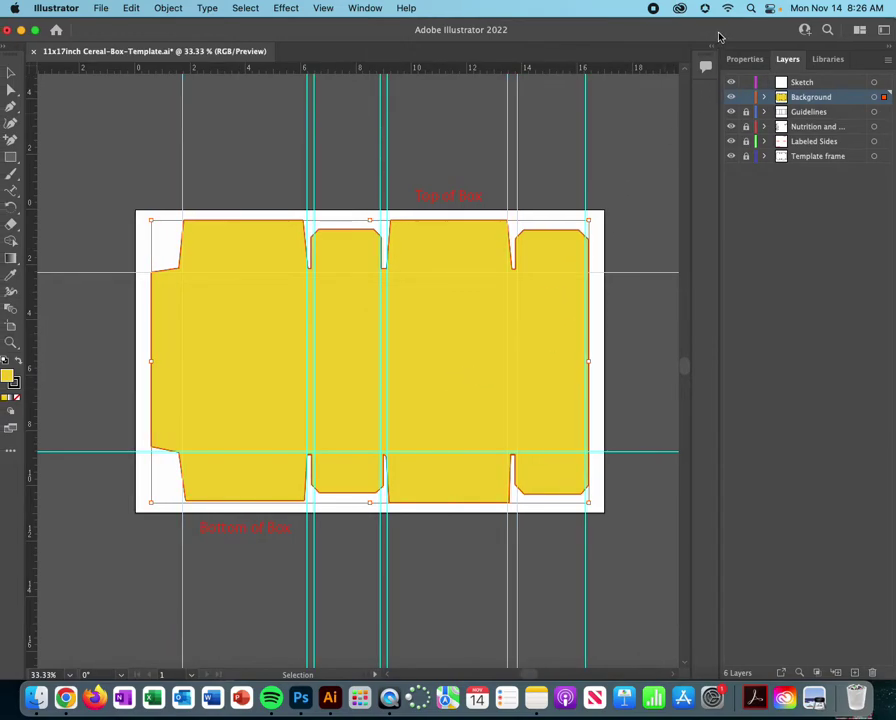
pyautogui.doubleClick(9, 375)
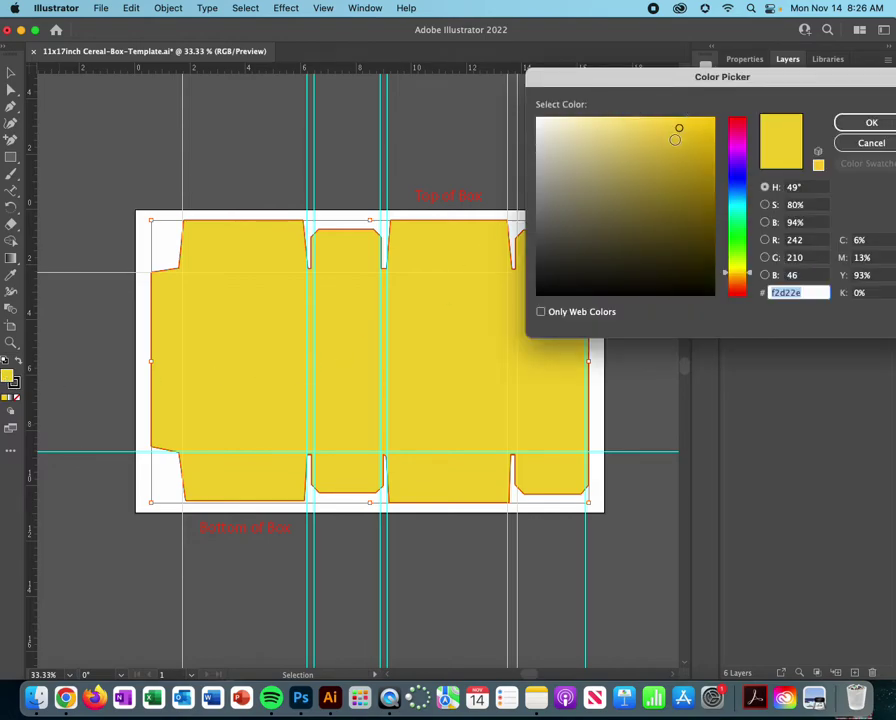
pyautogui.moveTo(675, 139); pyautogui.dragTo(657, 133)
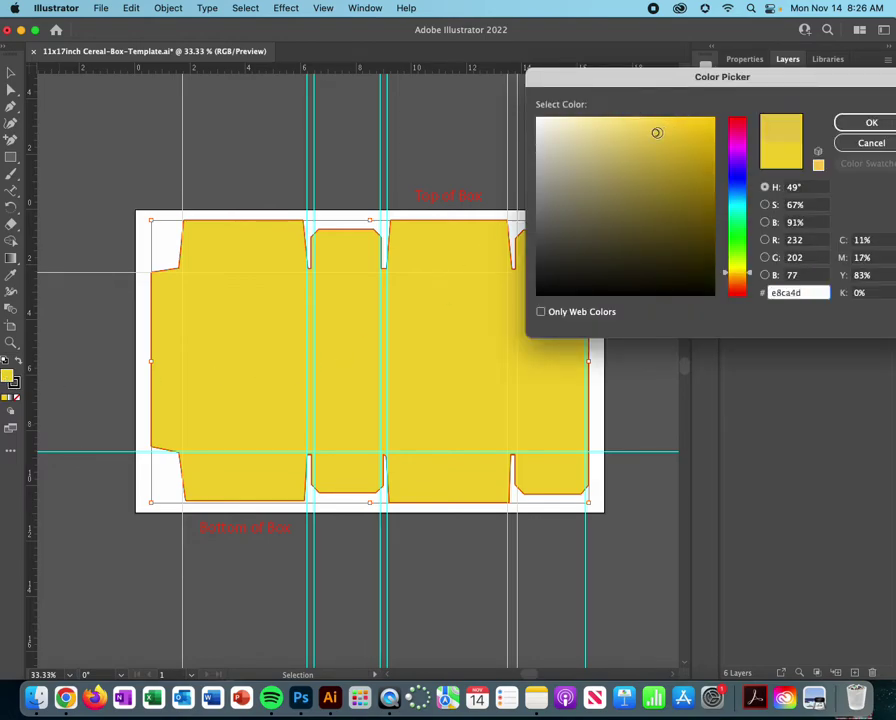
pyautogui.click(871, 123)
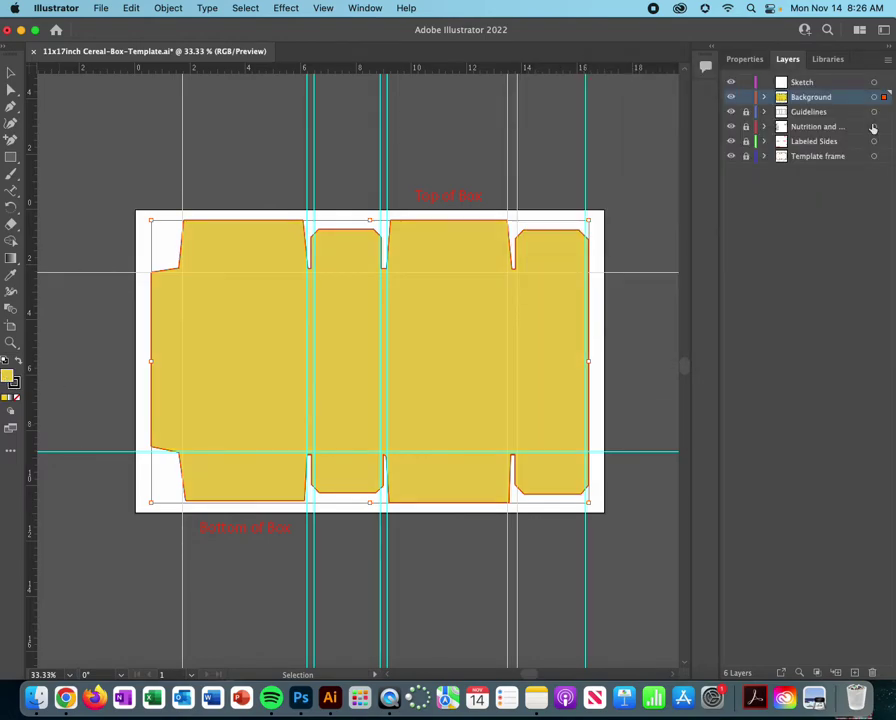
# Step: Lock and hide the Background layer, then make Sketch the target layer
pyautogui.click(747, 99)
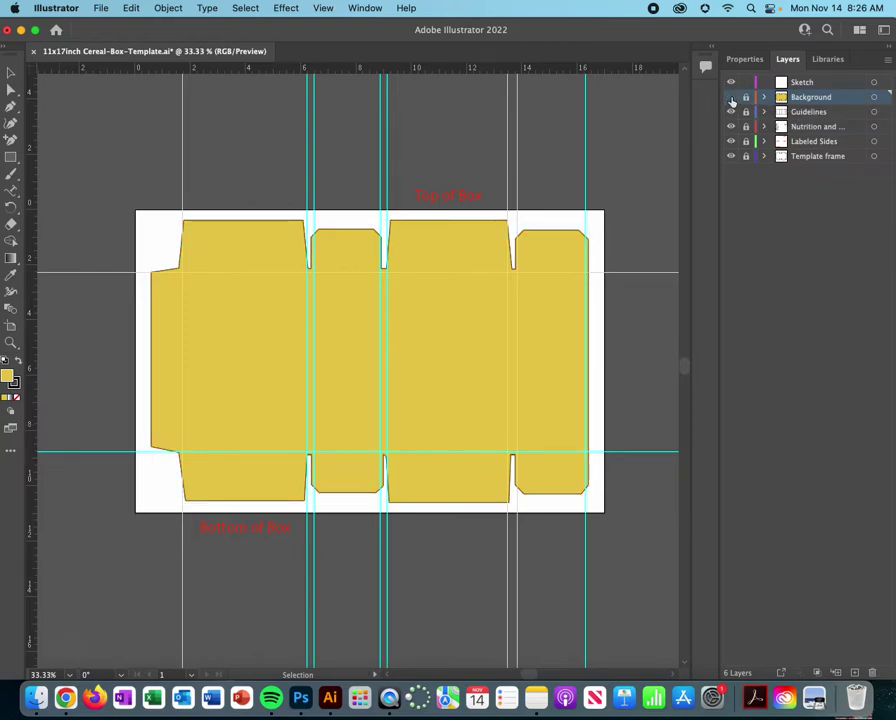
pyautogui.click(731, 99)
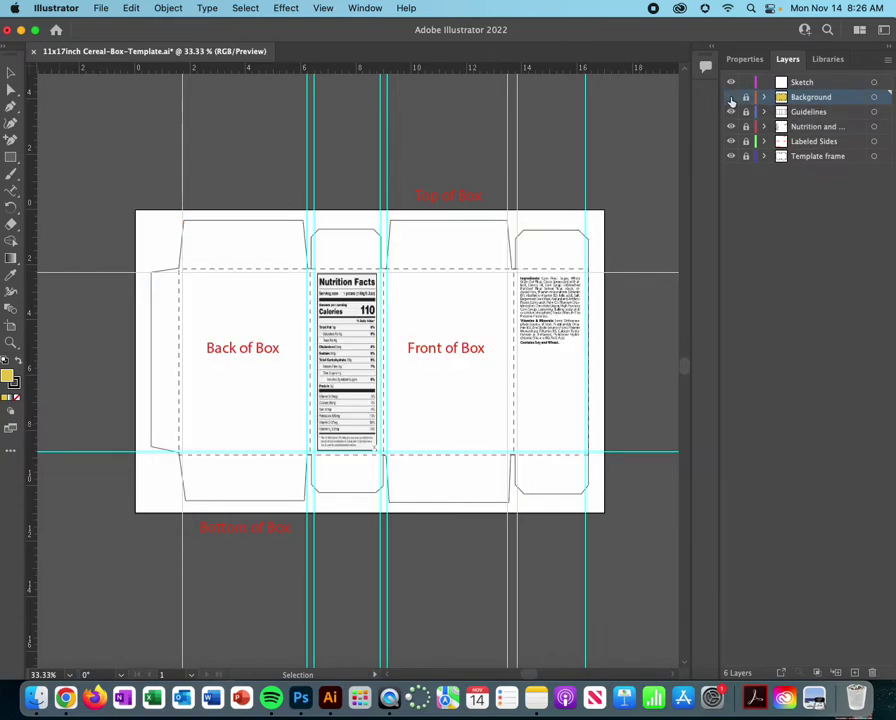
pyautogui.click(800, 84)
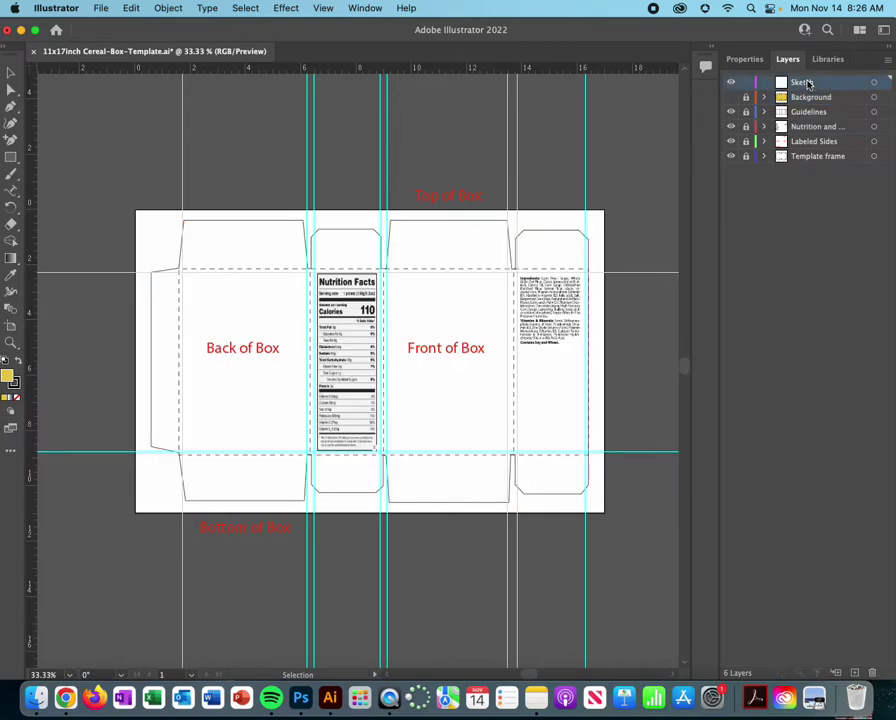
# Step: Use File > Place to load Back.pdf from the Downloads folder
pyautogui.click(101, 8)
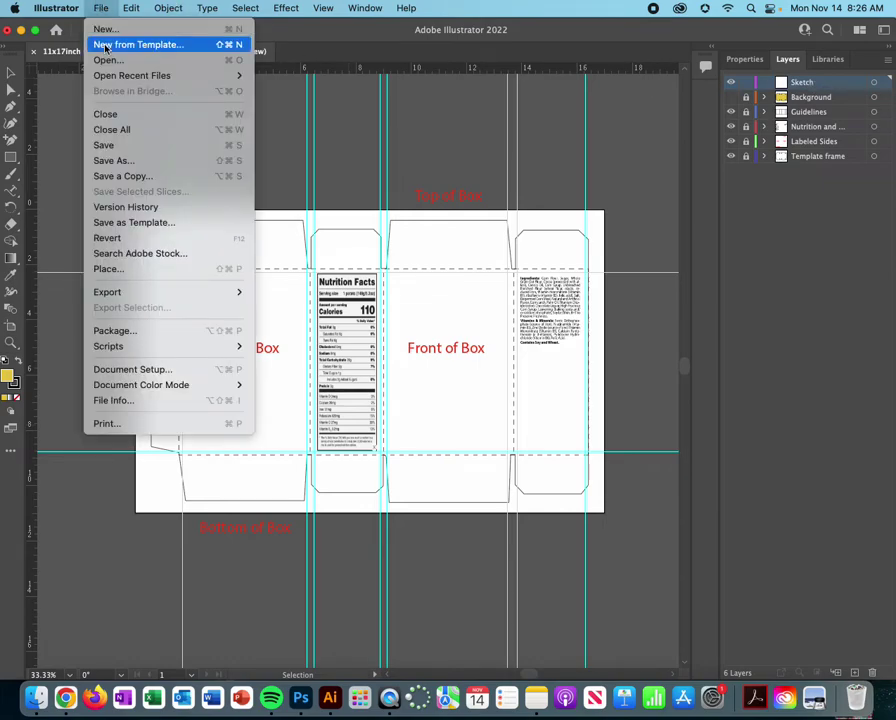
pyautogui.click(110, 269)
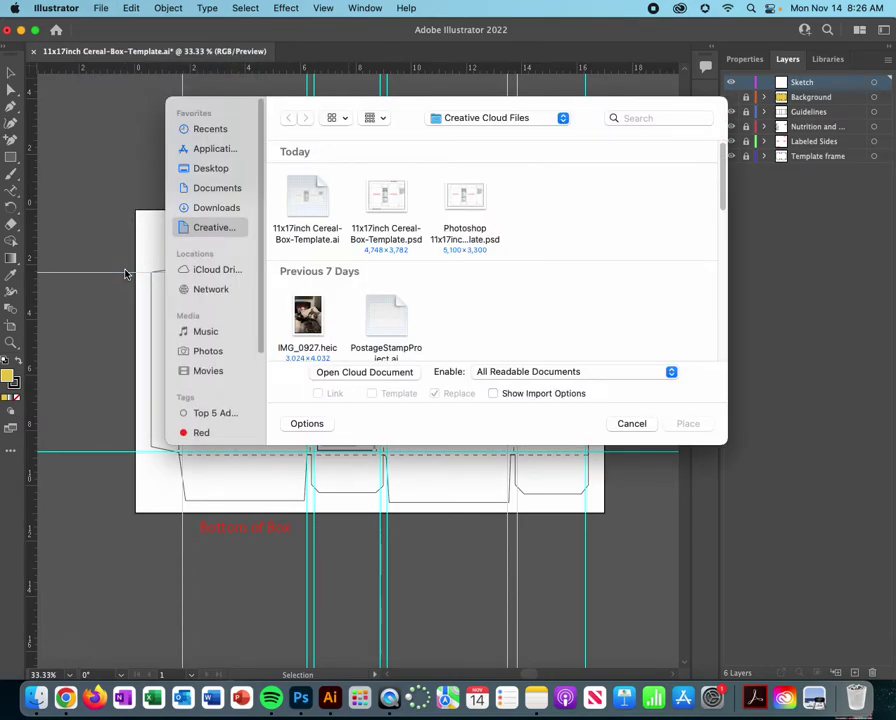
pyautogui.scroll(-2, 420, 310)
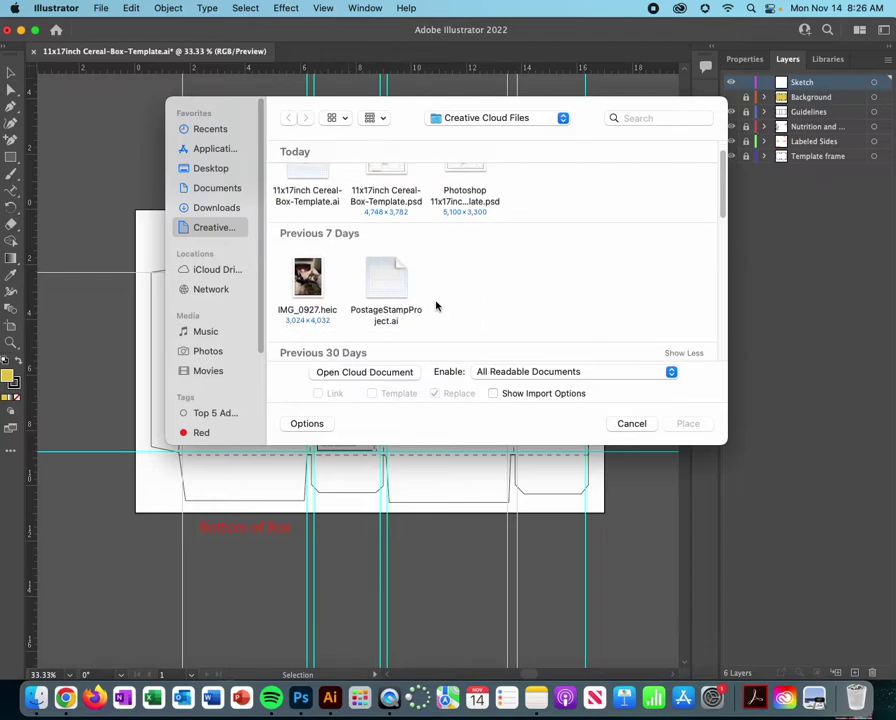
pyautogui.click(226, 208)
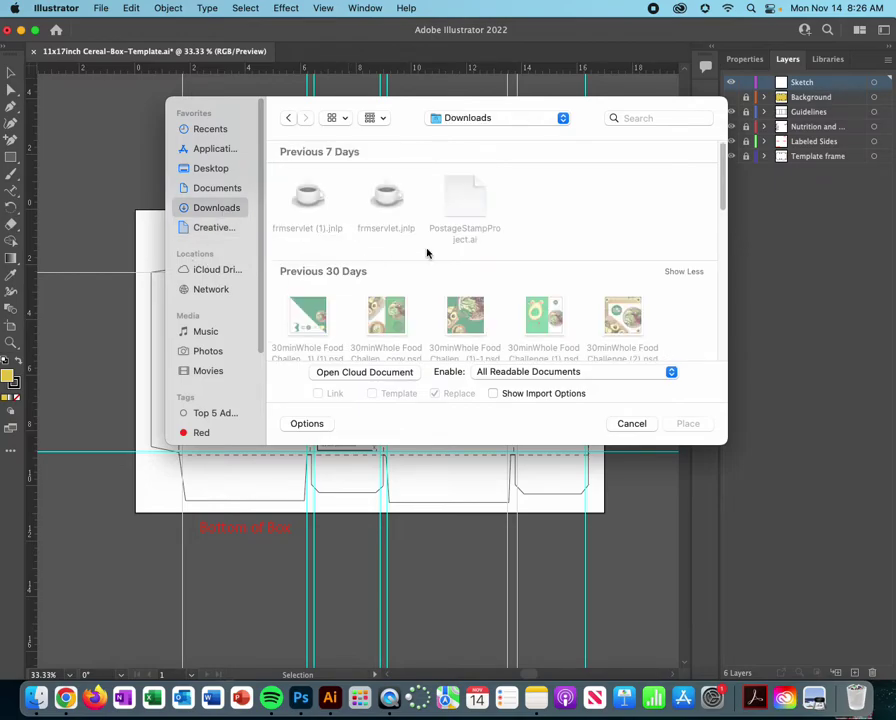
pyautogui.scroll(-5, 500, 258)
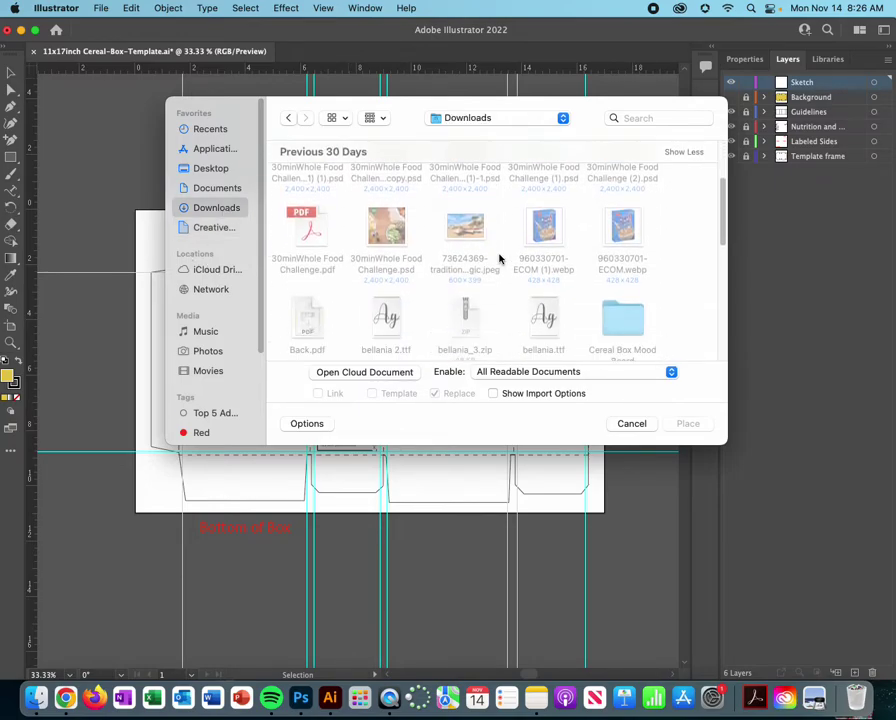
pyautogui.scroll(-7, 500, 258)
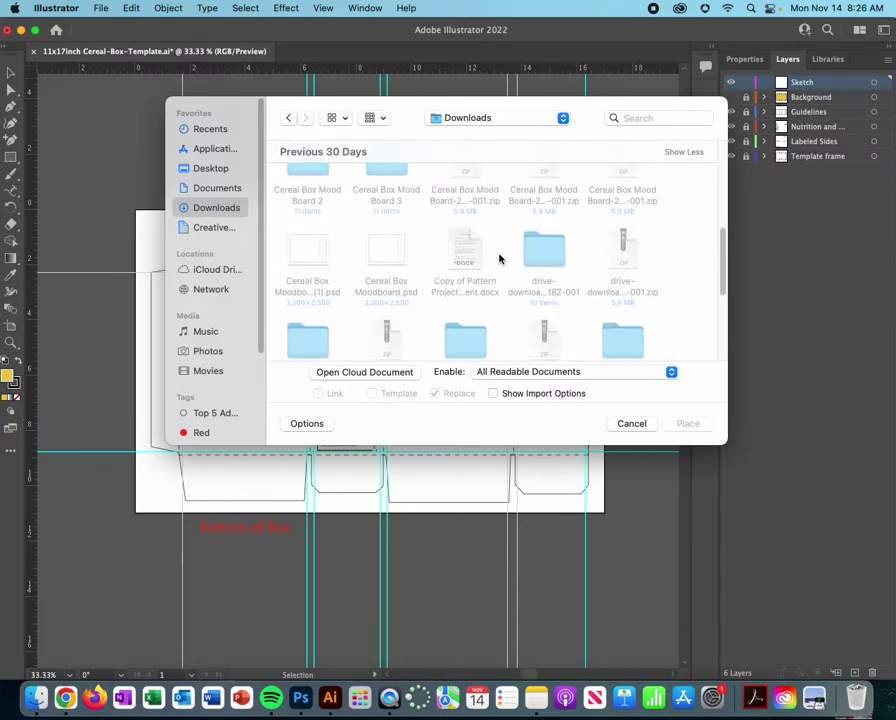
pyautogui.scroll(-6, 500, 258)
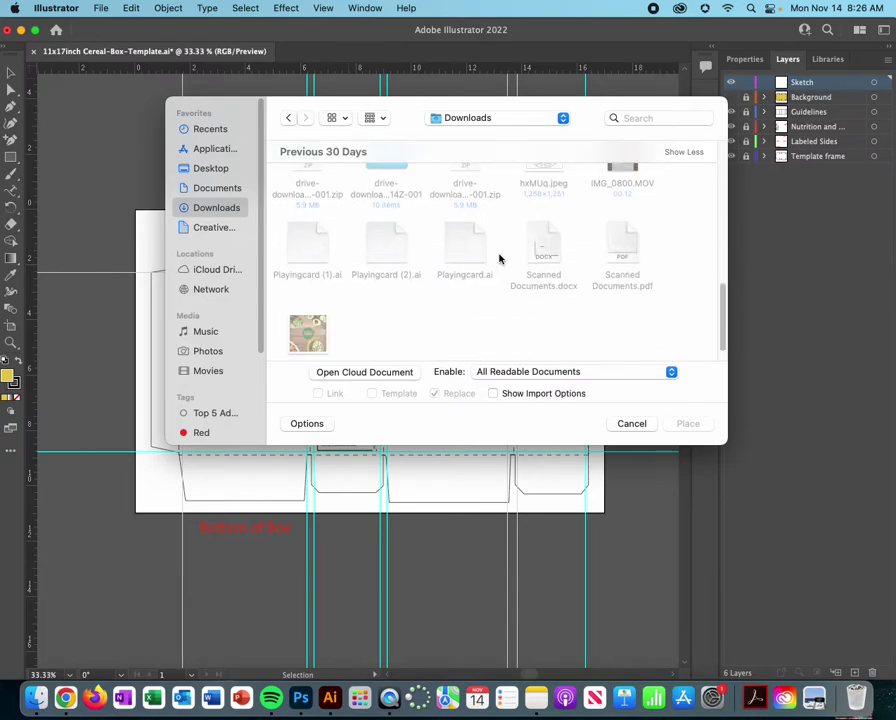
pyautogui.scroll(-2, 500, 258)
pyautogui.scroll(6, 500, 258)
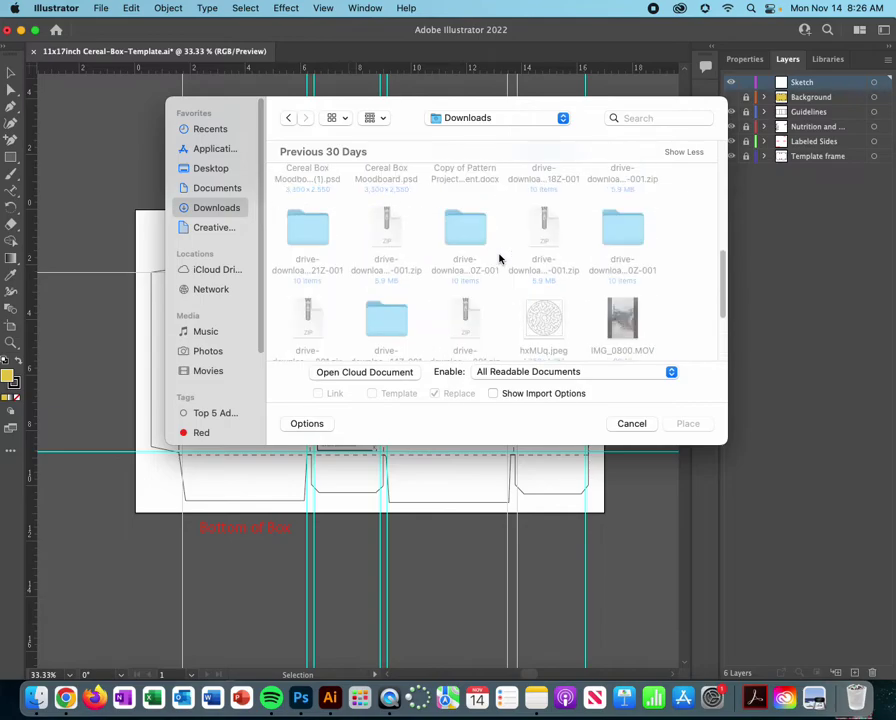
pyautogui.scroll(8, 500, 258)
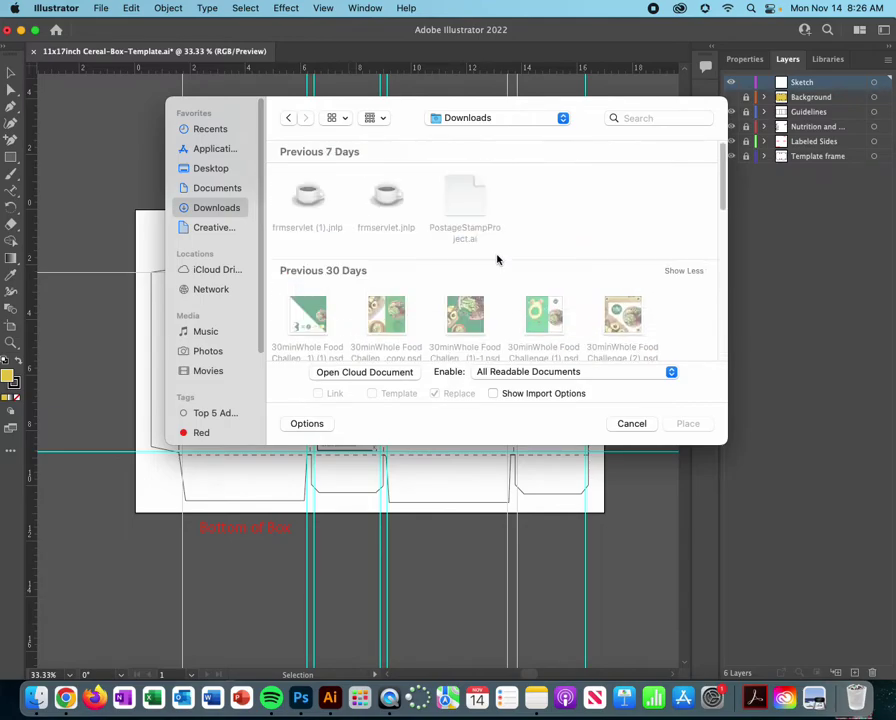
pyautogui.scroll(-5, 472, 234)
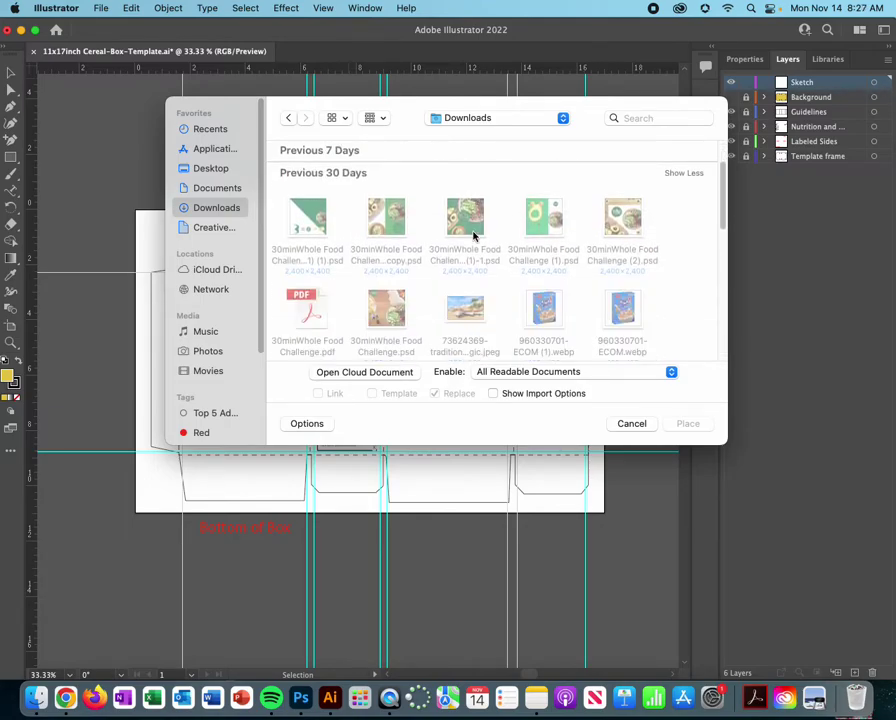
pyautogui.scroll(-5, 474, 240)
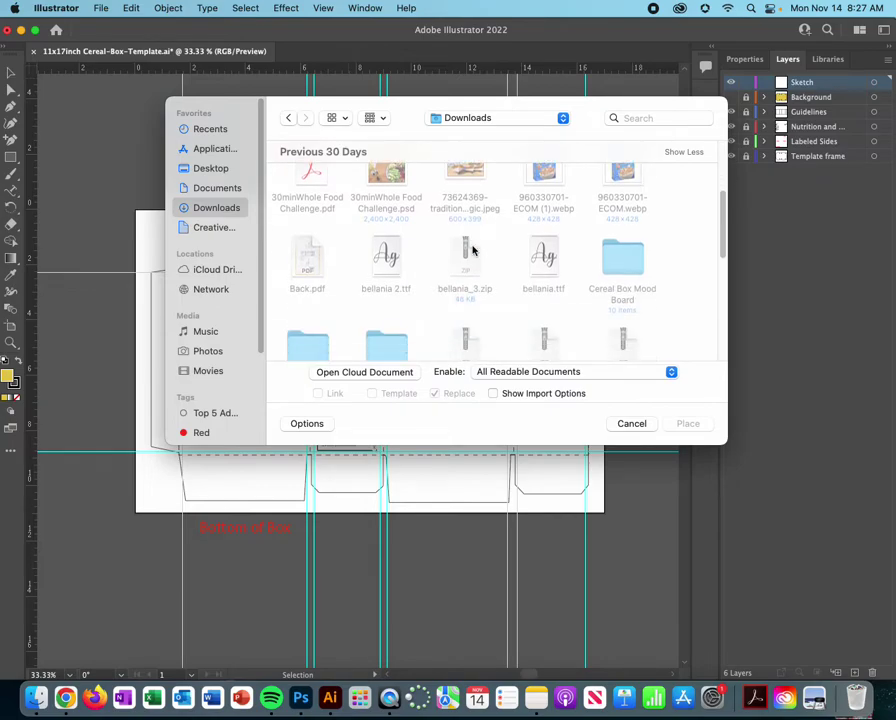
pyautogui.click(310, 253)
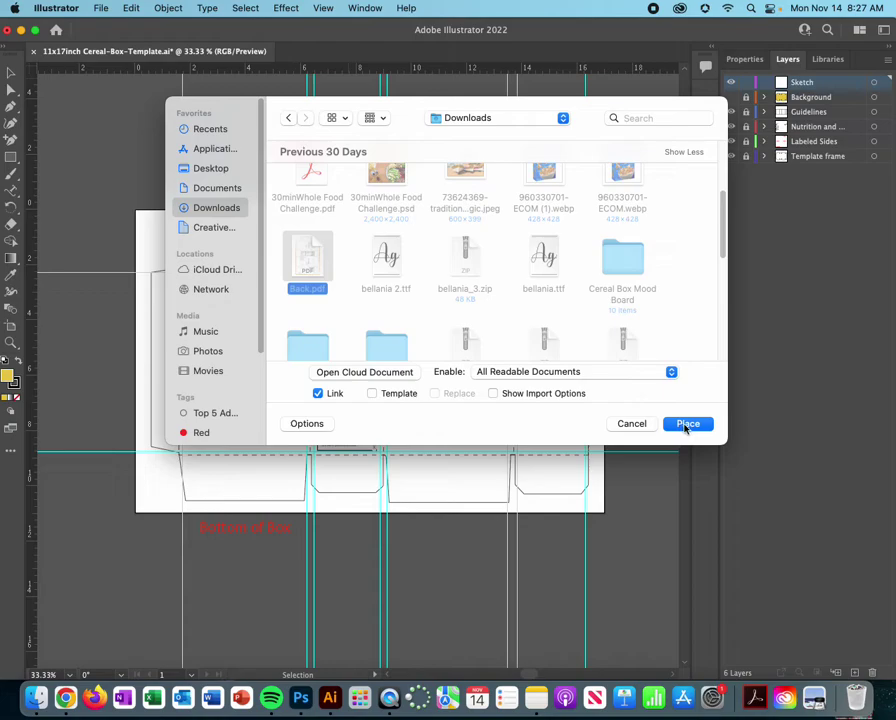
pyautogui.doubleClick(301, 260)
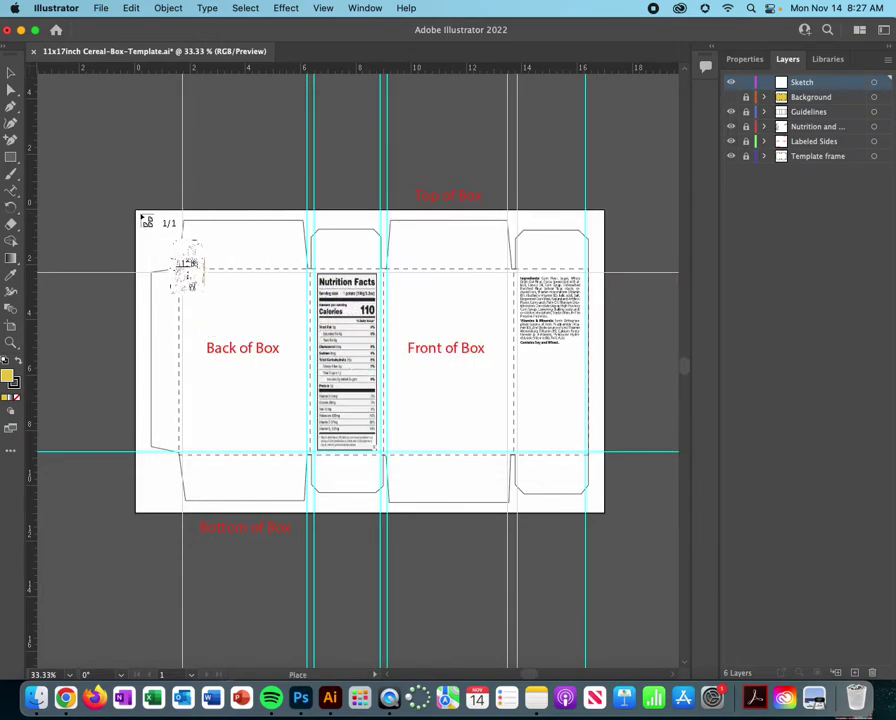
# Step: Drop Back.pdf at the artboard's top-left, rotate it 90°, and stretch it over the dieline panels
pyautogui.click(136, 211)
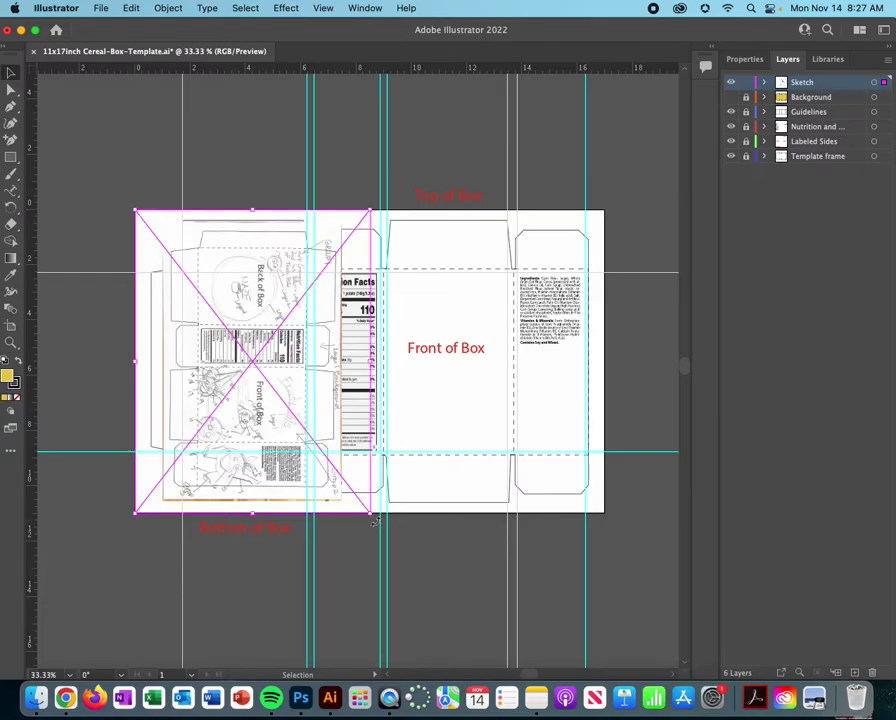
pyautogui.moveTo(374, 520)
pyautogui.mouseDown()
pyautogui.moveTo(428, 282)
pyautogui.moveTo(428, 228)
pyautogui.mouseUp()
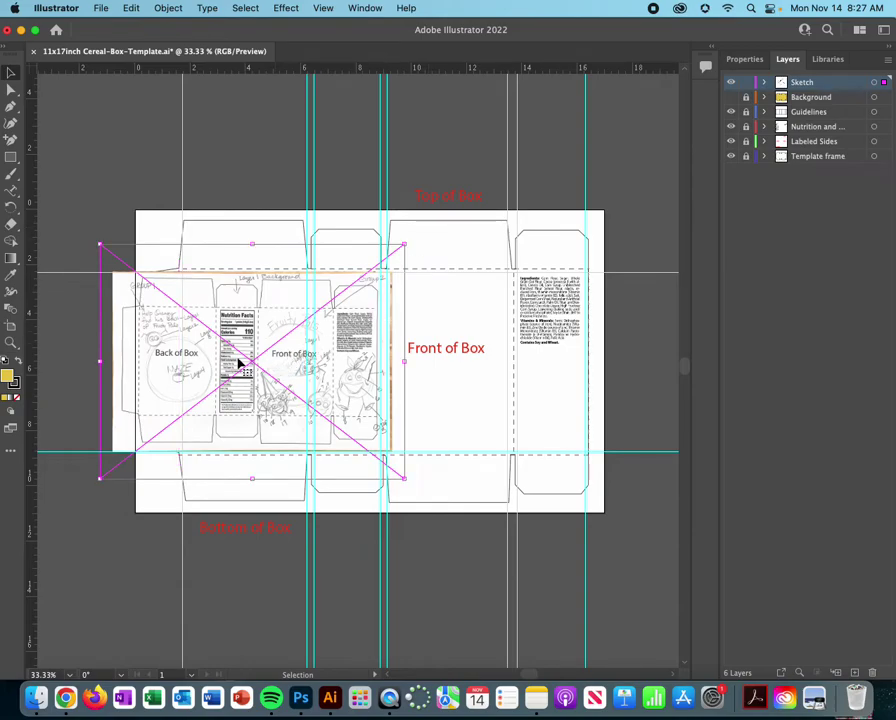
pyautogui.moveTo(240, 363); pyautogui.dragTo(358, 362)
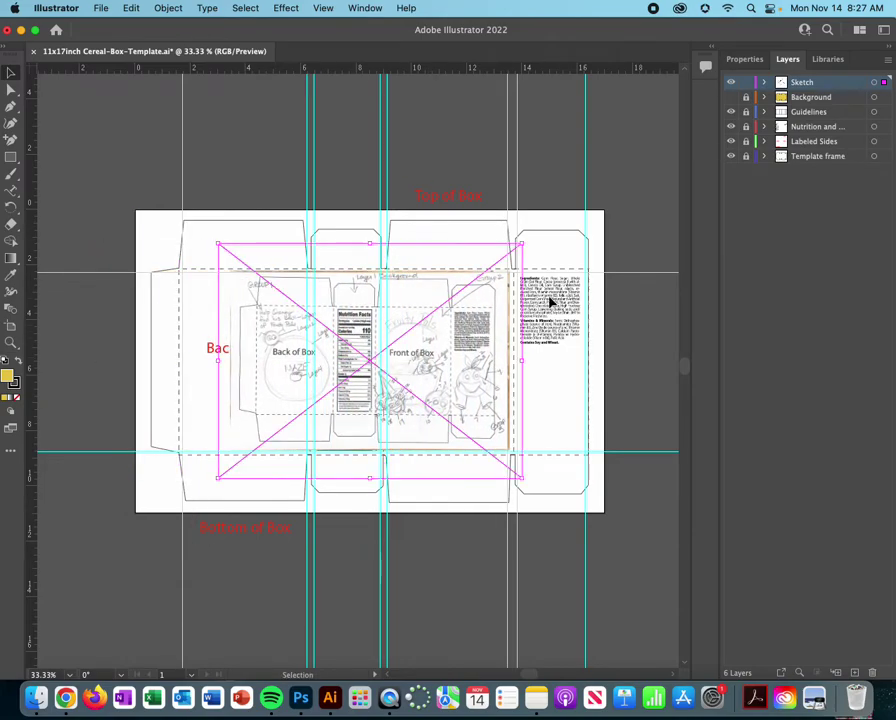
pyautogui.moveTo(521, 244); pyautogui.dragTo(622, 176)
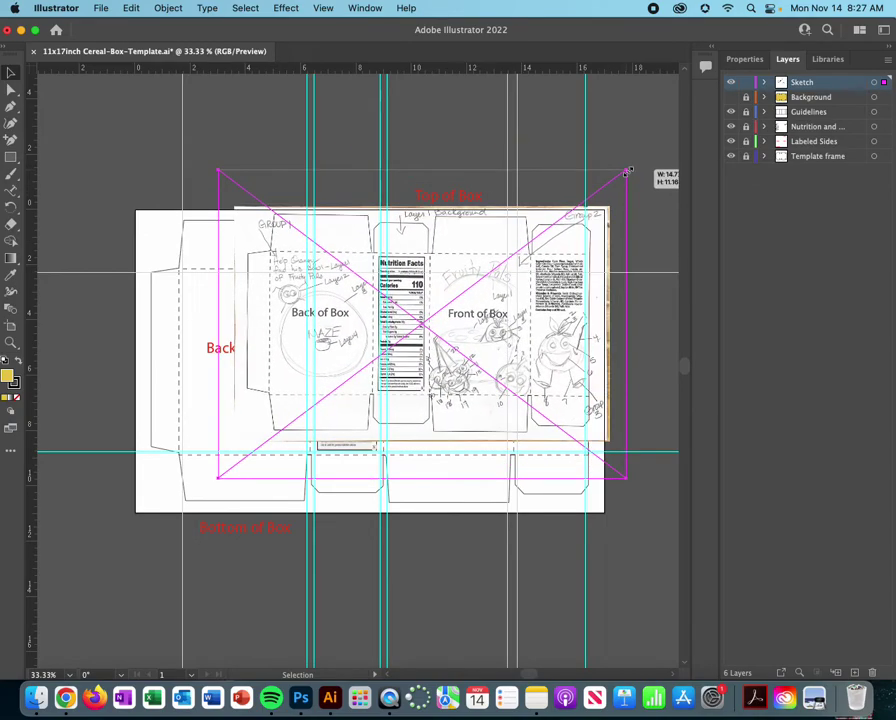
pyautogui.moveTo(424, 476); pyautogui.dragTo(436, 563)
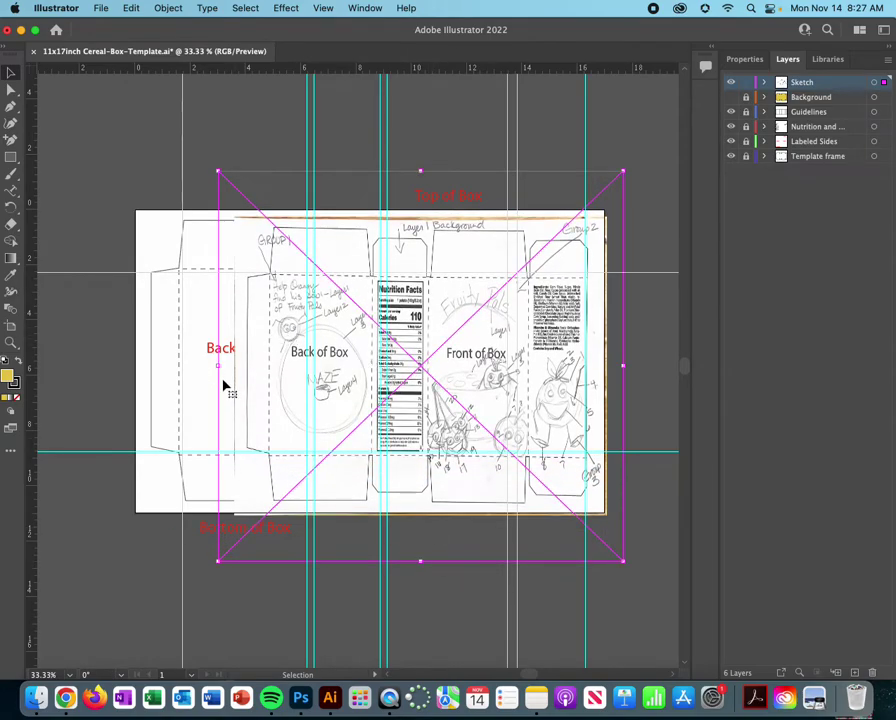
pyautogui.moveTo(218, 366)
pyautogui.mouseDown()
pyautogui.moveTo(104, 368)
pyautogui.moveTo(116, 367)
pyautogui.mouseUp()
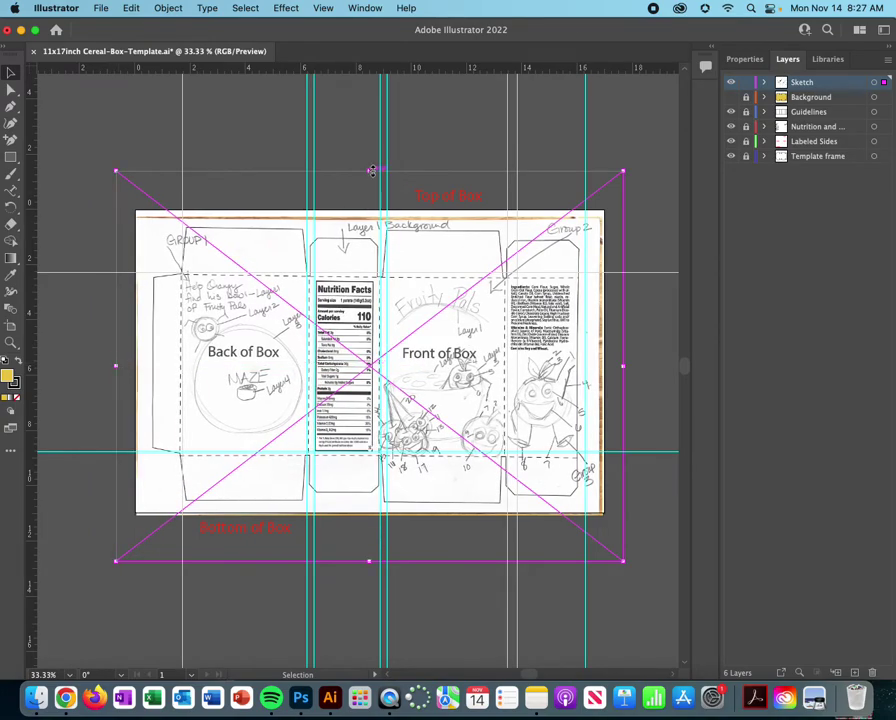
pyautogui.moveTo(370, 170); pyautogui.dragTo(372, 162)
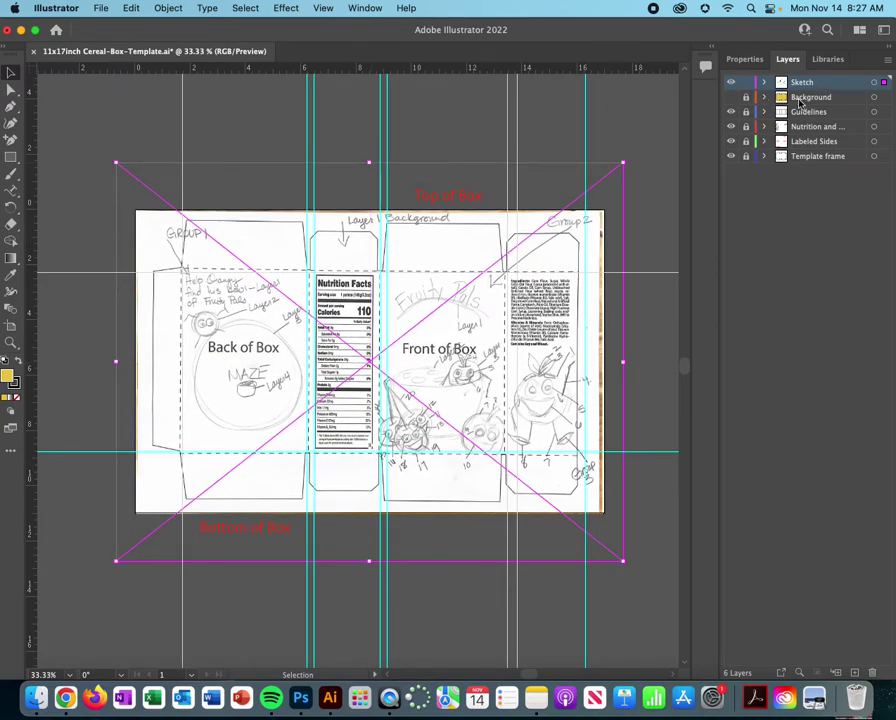
# Step: Set the sketch's opacity to 40% and nudge it to X 8.5973 in, Y 5.4804 in
pyautogui.click(746, 59)
pyautogui.click(798, 252)
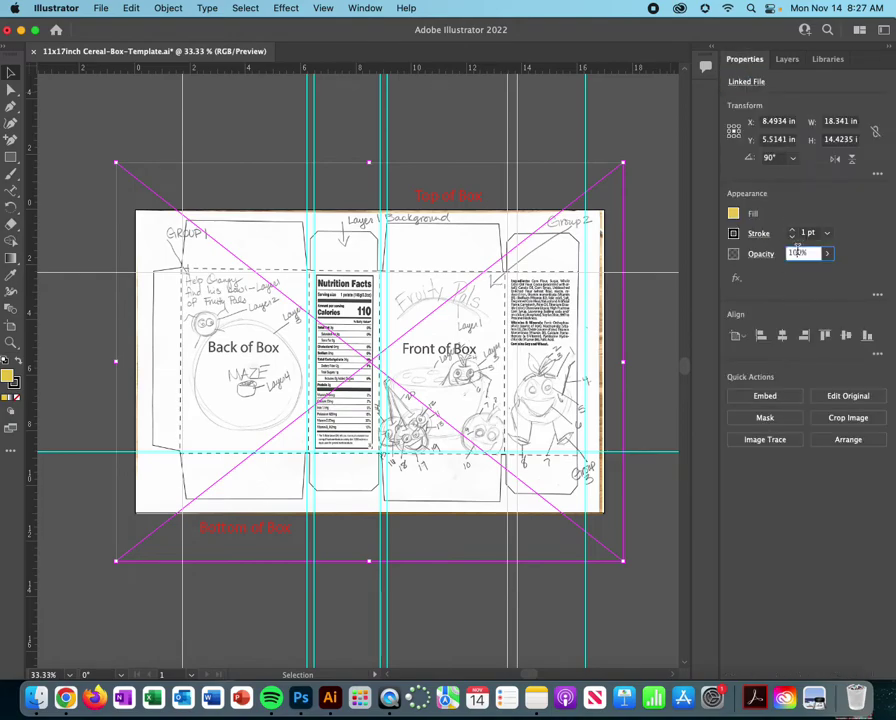
pyautogui.write('40')
pyautogui.press('Return')
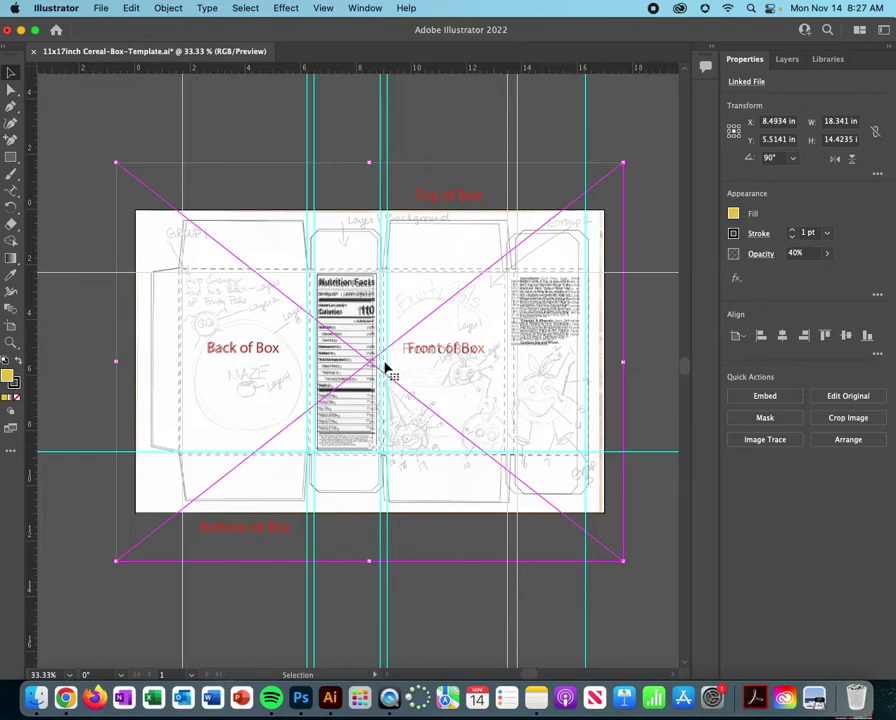
pyautogui.moveTo(386, 366); pyautogui.dragTo(401, 363)
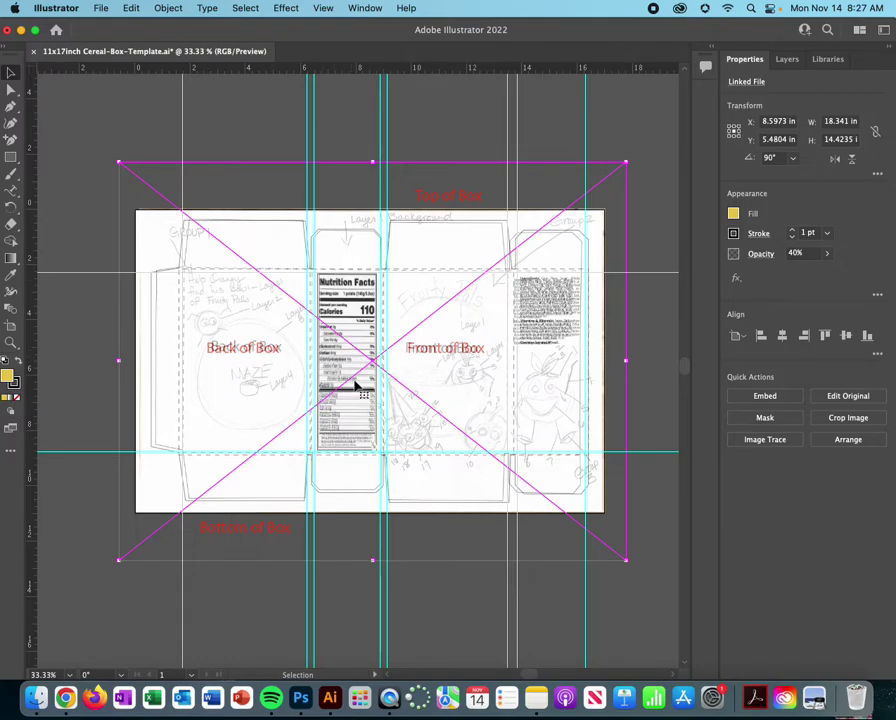
# Step: Hide the red side labels and the nutrition and ingredient artwork layers
pyautogui.click(786, 59)
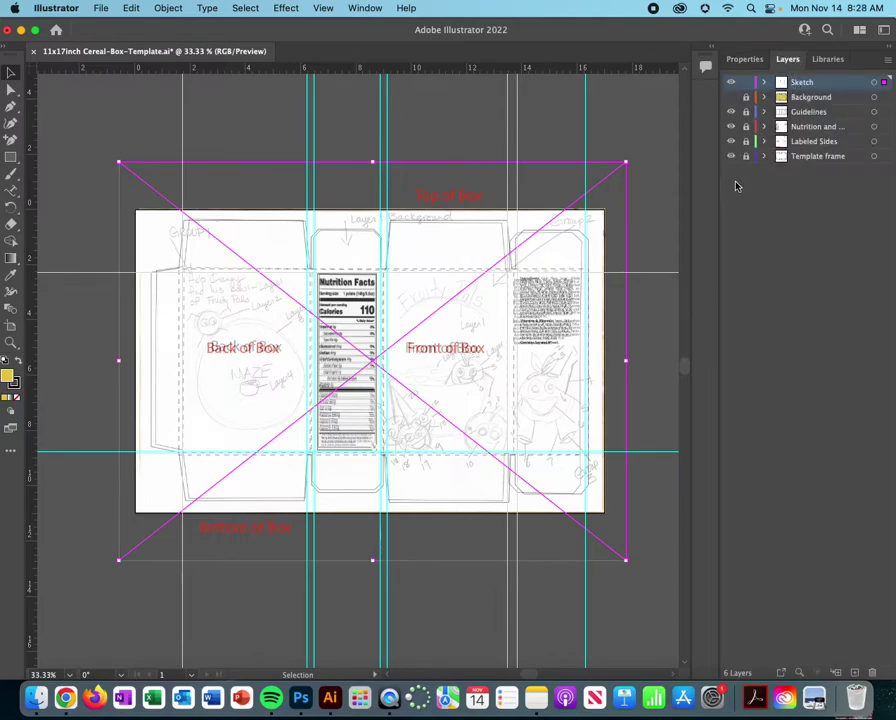
pyautogui.click(731, 142)
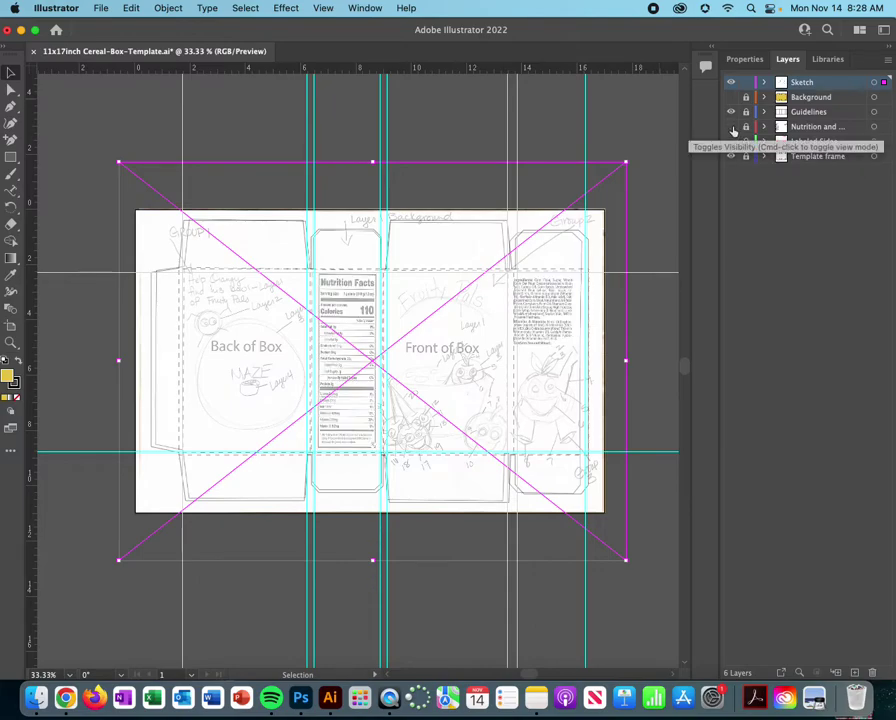
pyautogui.click(731, 127)
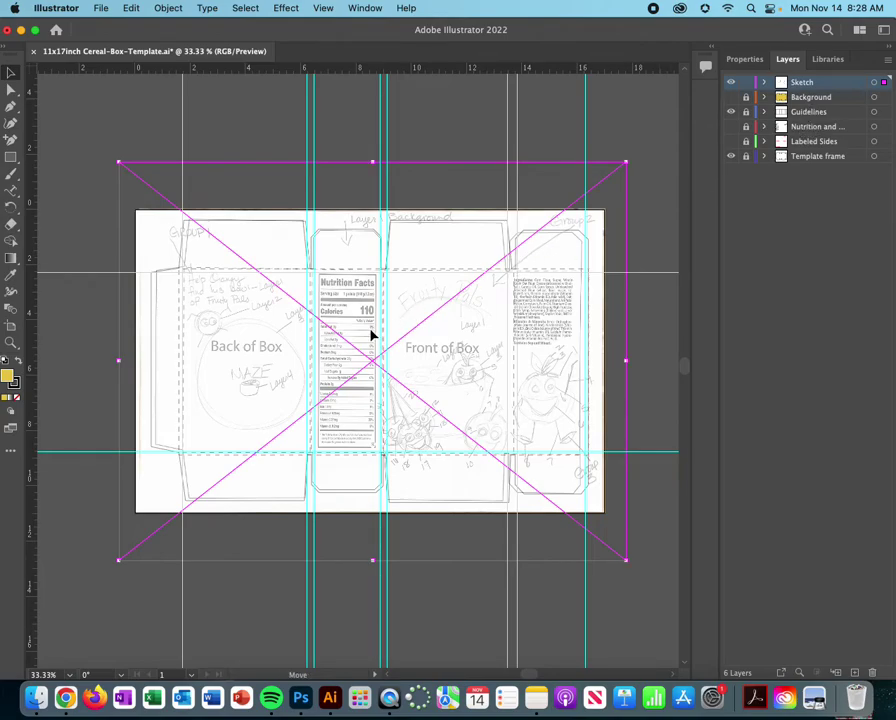
# Step: Fine-tune the sketch's position over the template with a small drag and arrow-key nudges
pyautogui.moveTo(370, 335); pyautogui.dragTo(372, 332)
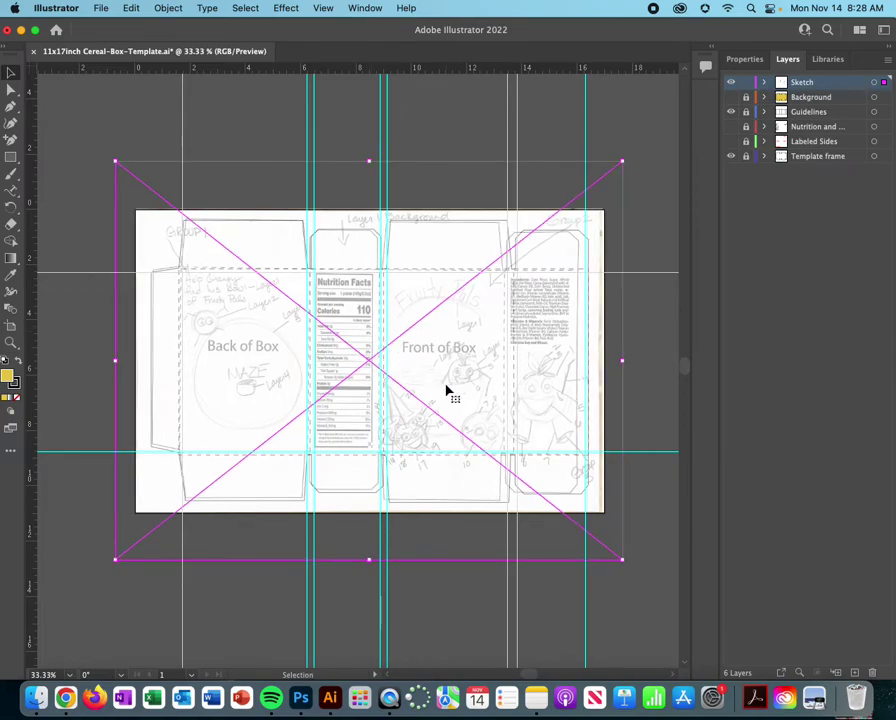
pyautogui.press('Right')
pyautogui.press('Right')
pyautogui.press('Right')
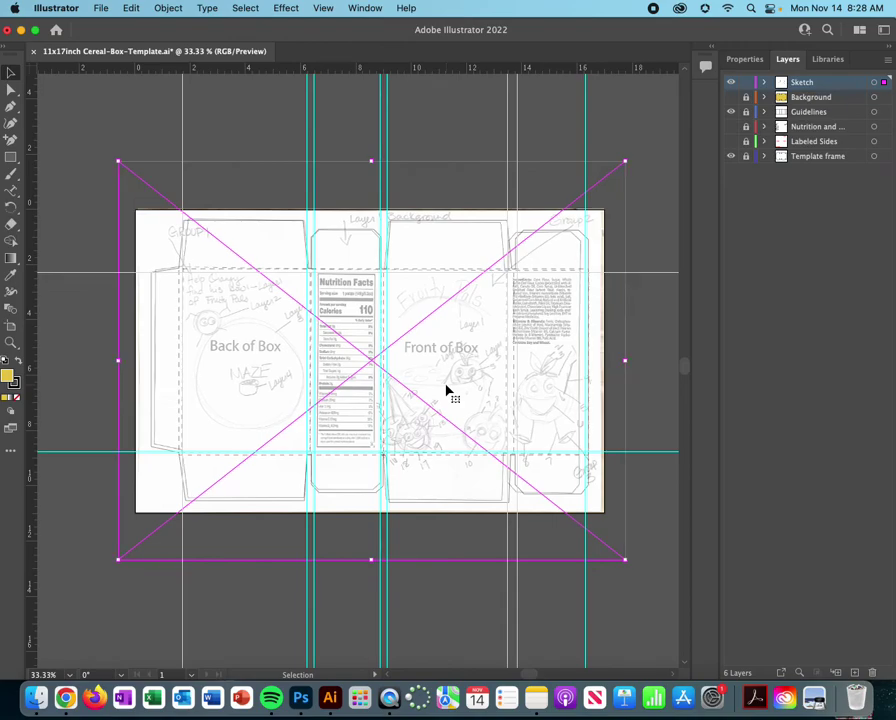
pyautogui.press('Right')
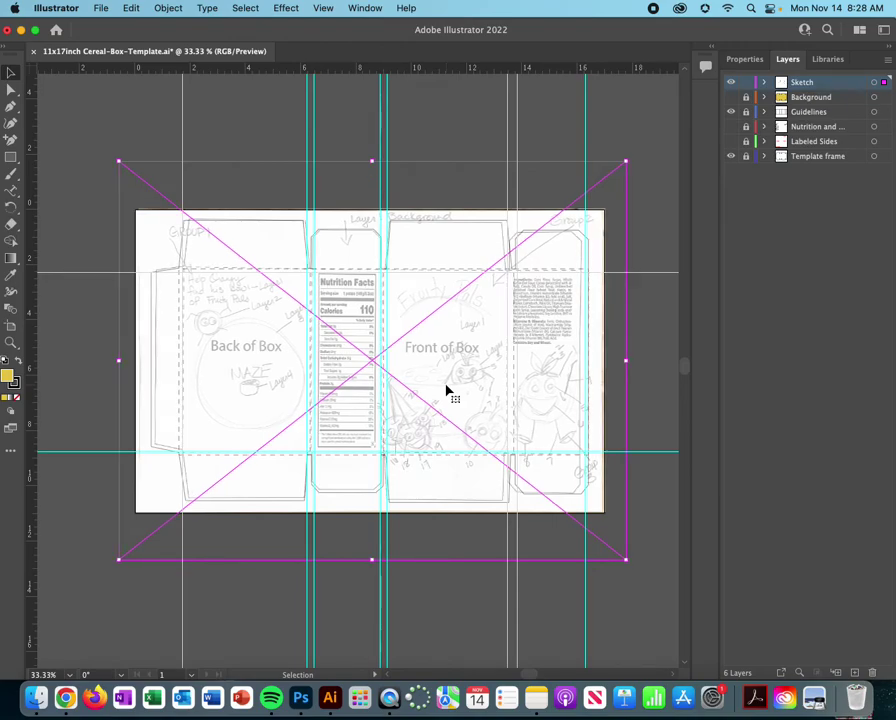
pyautogui.press('Left')
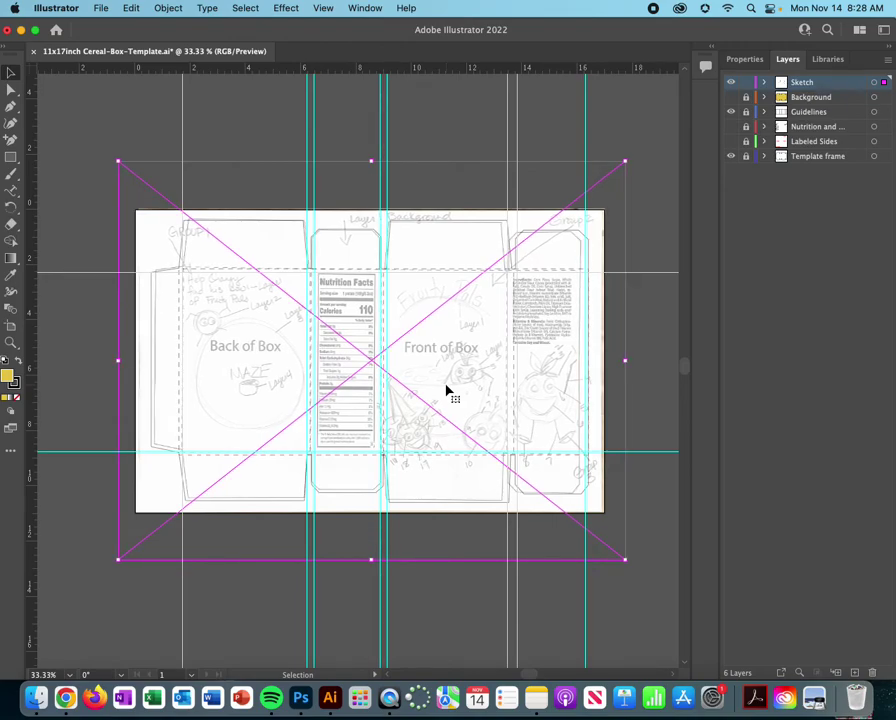
# Step: Lock the Sketch layer, then create a new layer above it named 'Group 1'
pyautogui.click(747, 84)
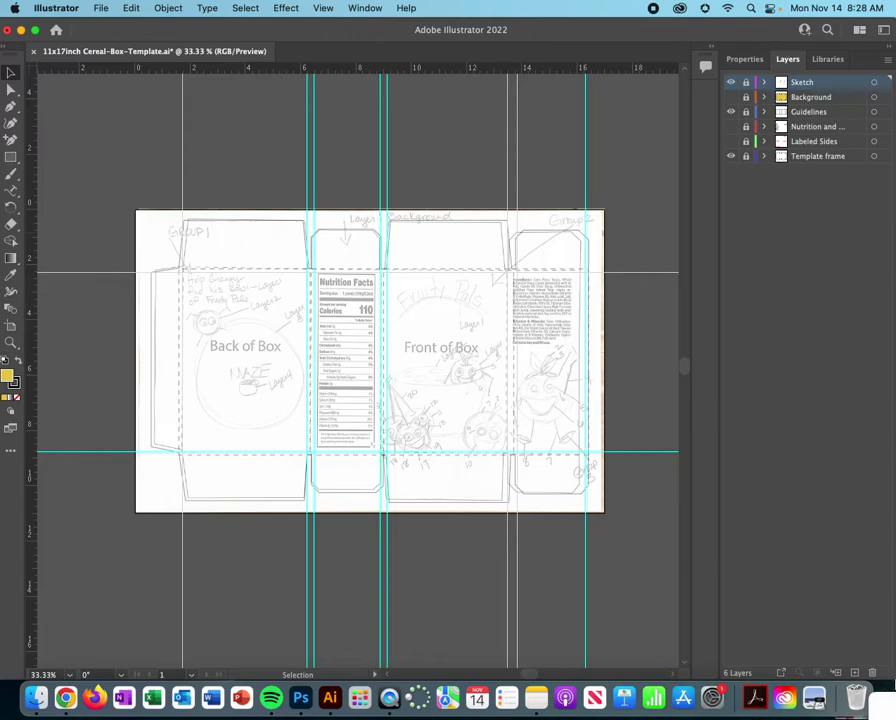
pyautogui.moveTo(893, 678); pyautogui.dragTo(820, 596)
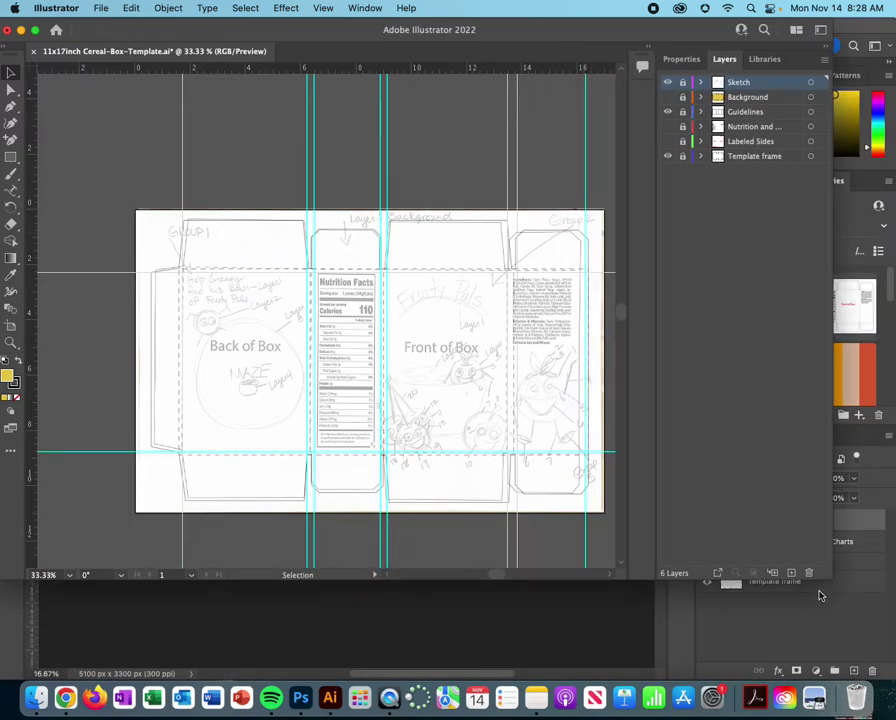
pyautogui.click(791, 573)
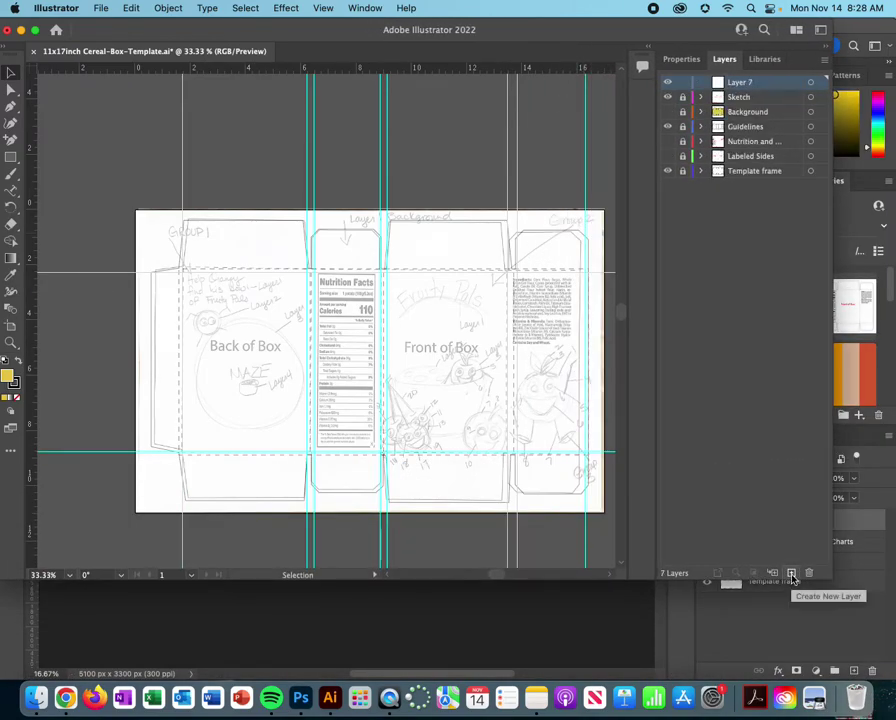
pyautogui.doubleClick(742, 87)
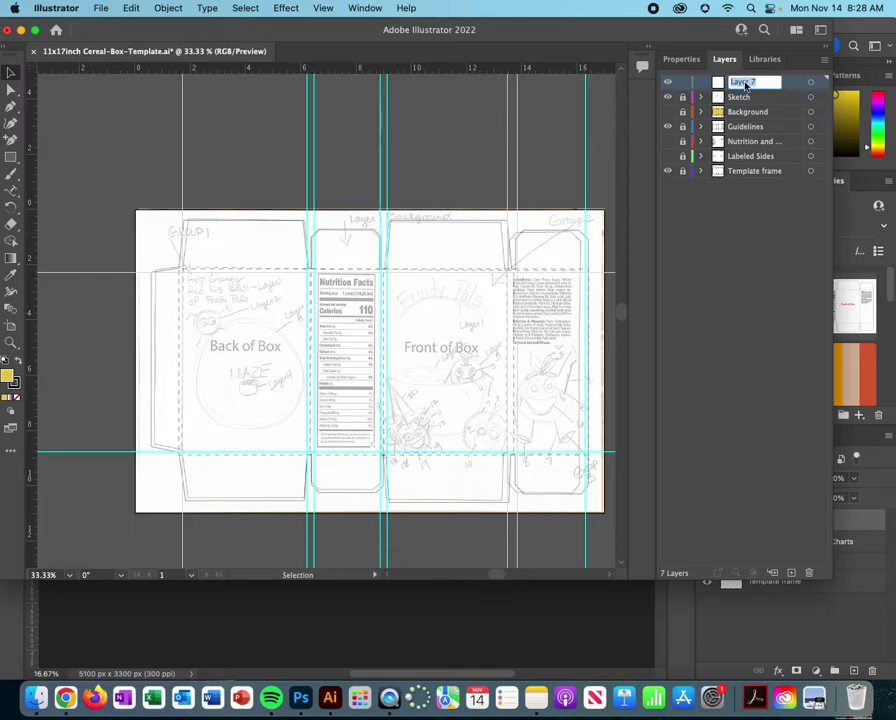
pyautogui.write('Group 1')
# Step: Add the first two sublayers inside Group 1, named Text and Orange
pyautogui.click(772, 573)
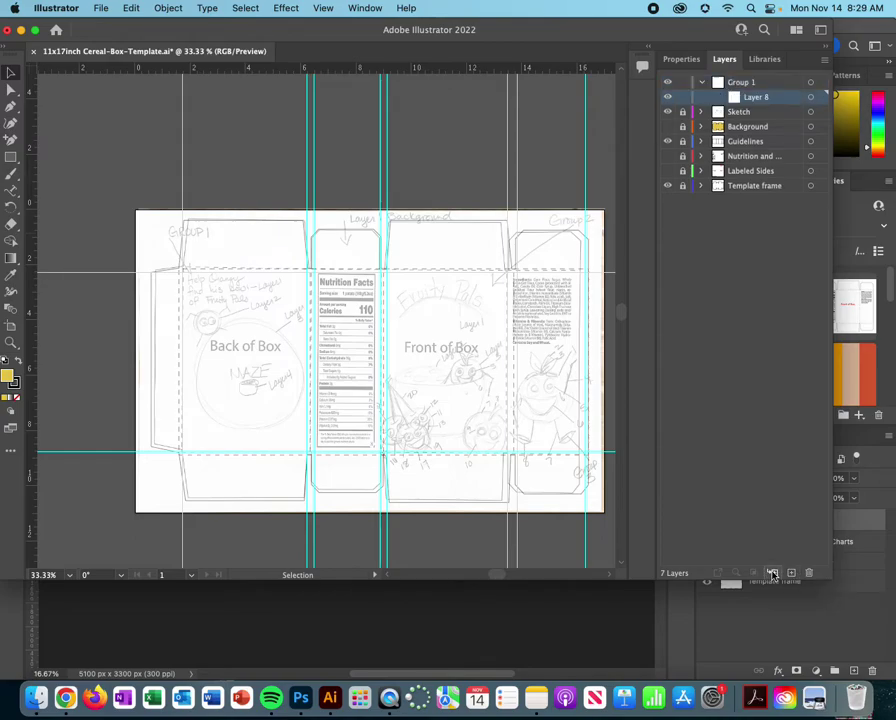
pyautogui.doubleClick(757, 97)
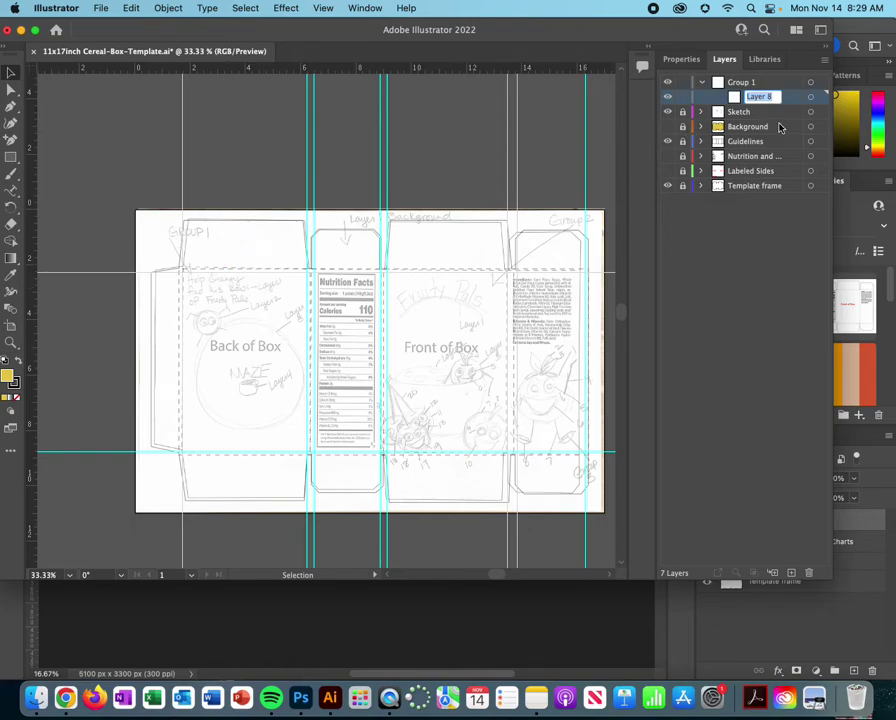
pyautogui.write('Text')
pyautogui.click(794, 96)
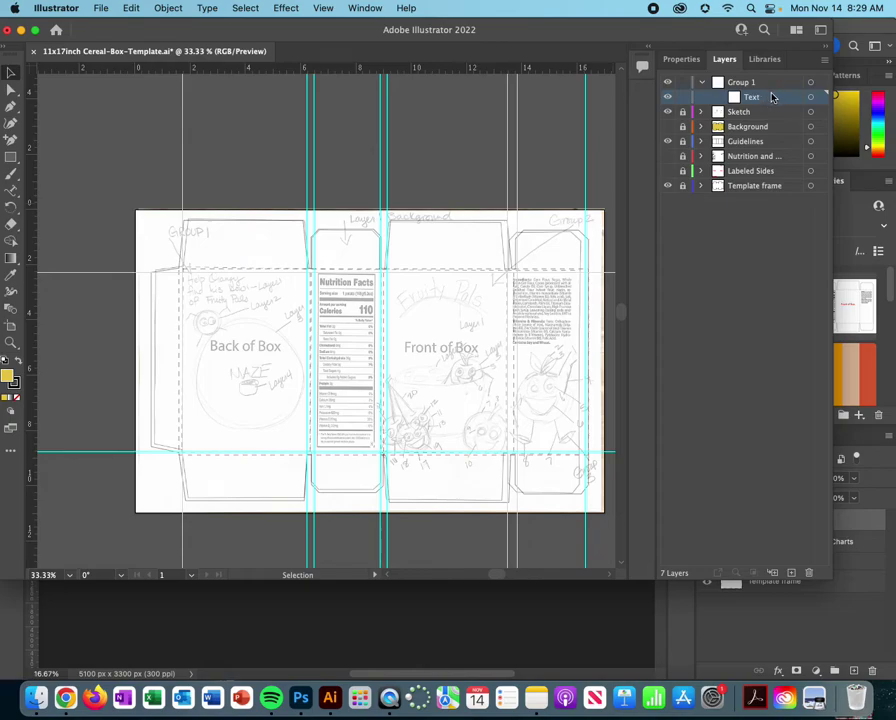
pyautogui.click(792, 573)
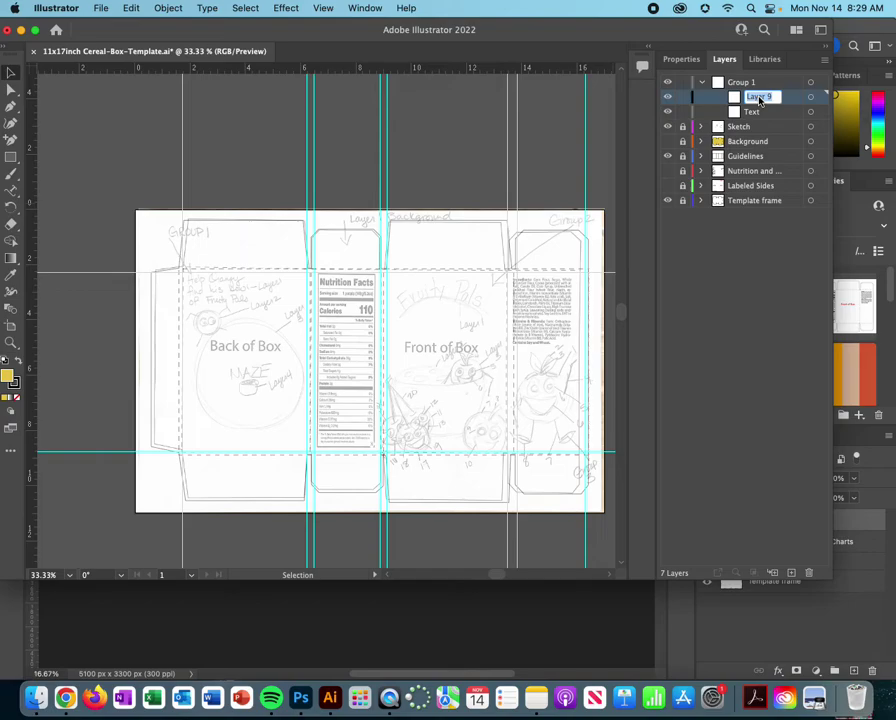
pyautogui.write('Orange')
pyautogui.click(792, 573)
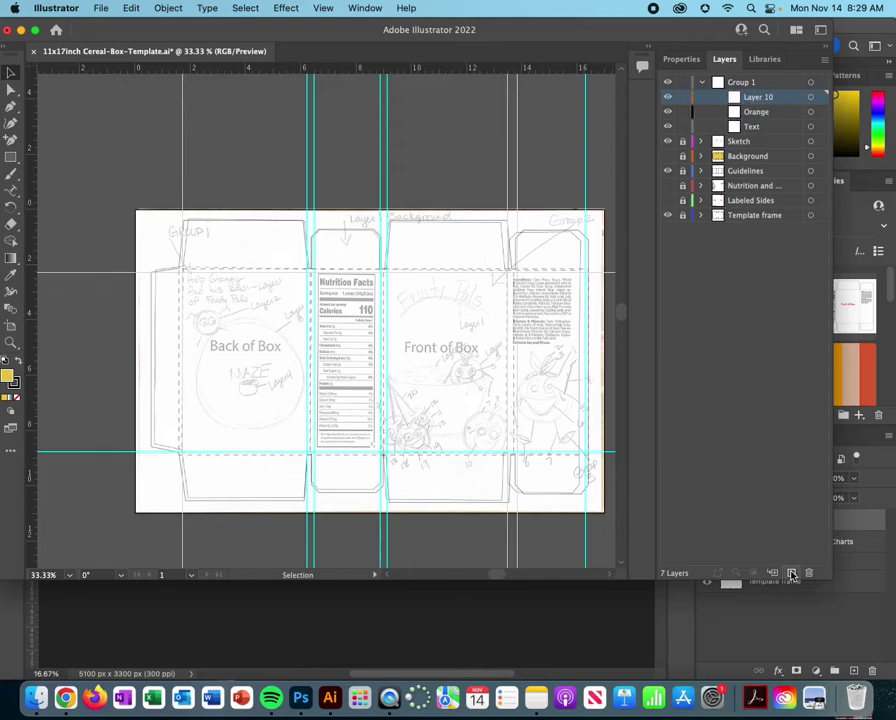
# Step: Add two more Group 1 sublayers named Maze and Bowl
pyautogui.doubleClick(758, 97)
pyautogui.write('M')
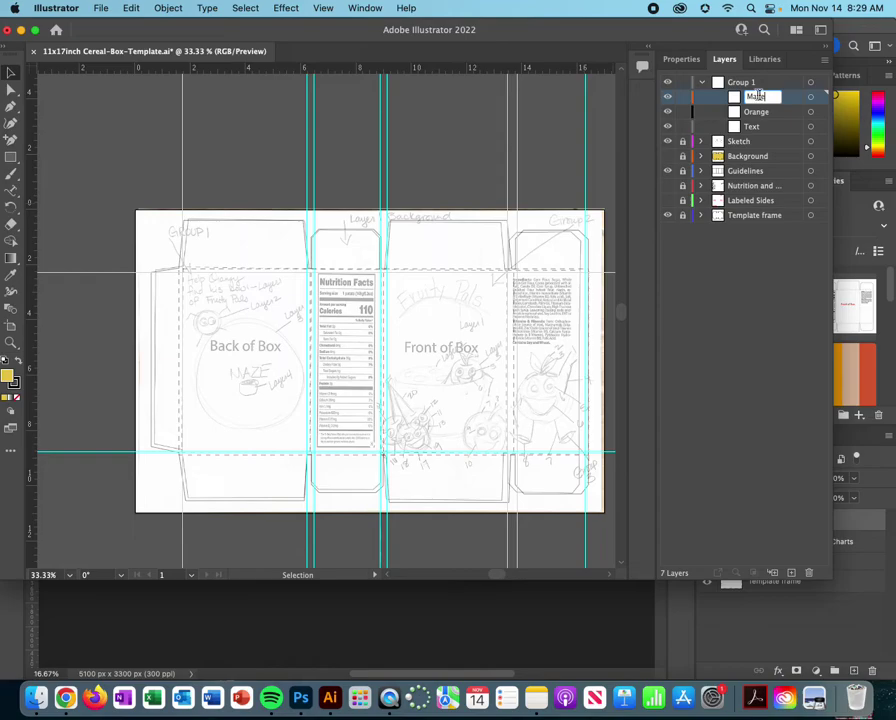
pyautogui.write('aze')
pyautogui.click(792, 573)
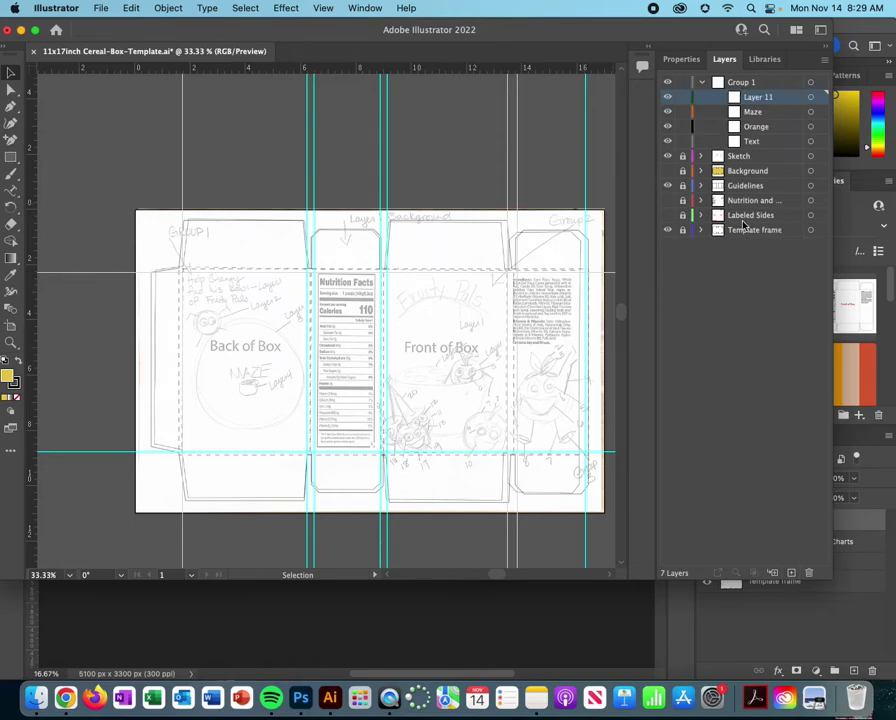
pyautogui.doubleClick(757, 99)
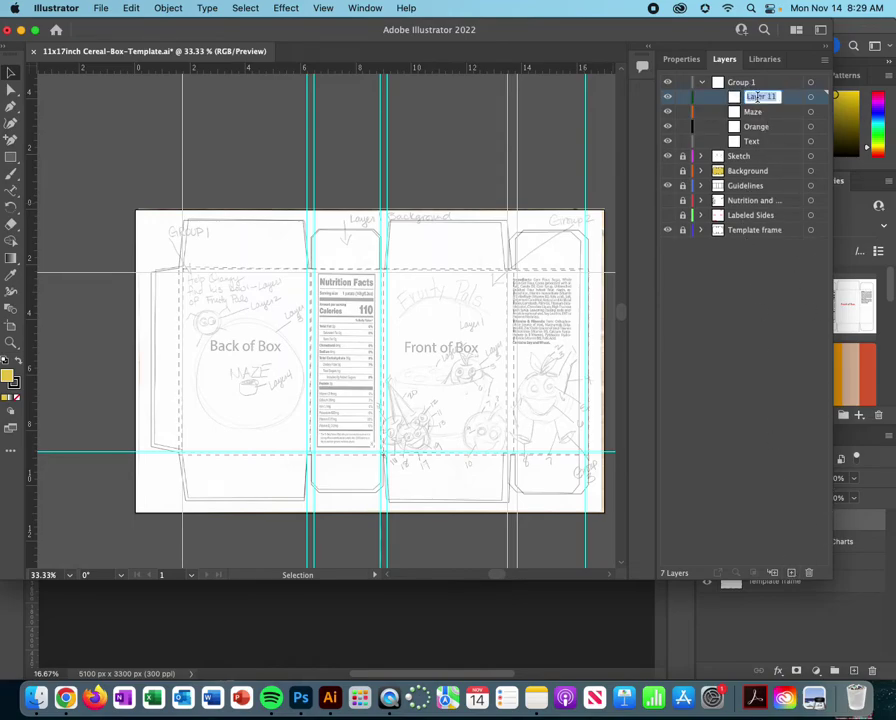
pyautogui.write('Bowl')
pyautogui.click(770, 141)
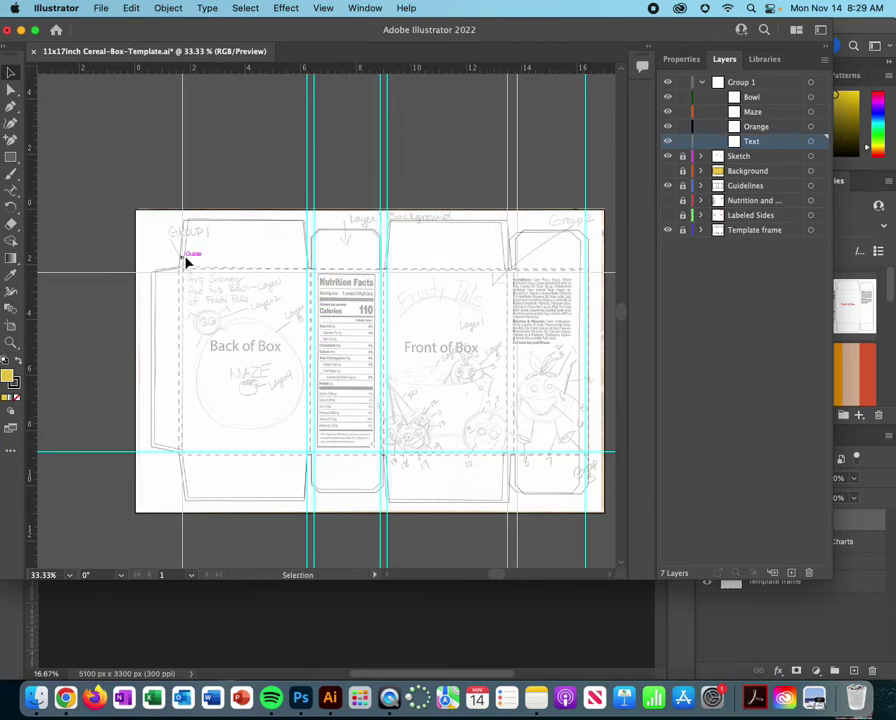
pyautogui.click(756, 172)
pyautogui.click(668, 172)
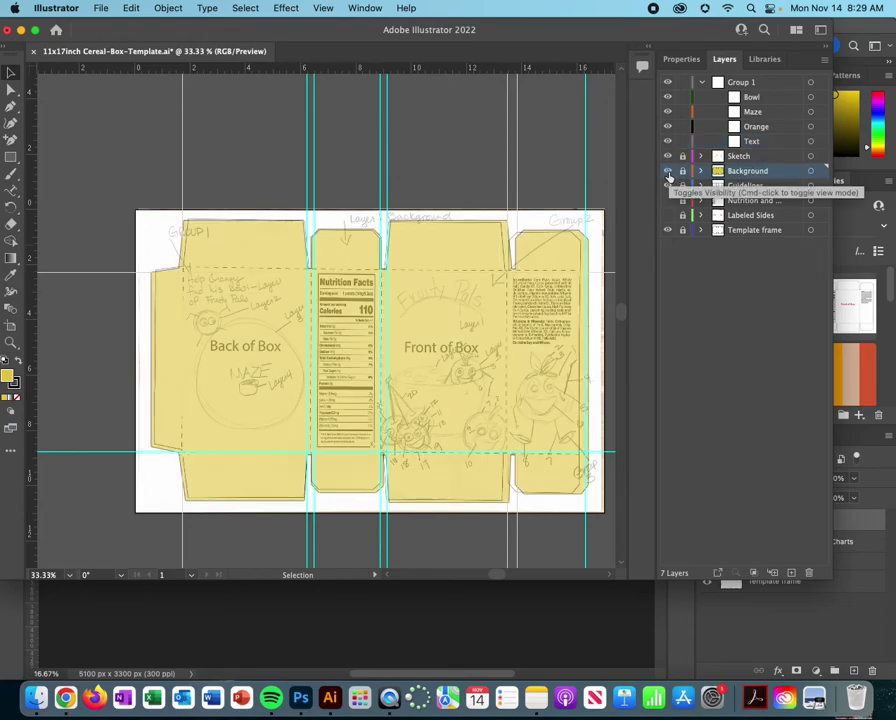
pyautogui.click(668, 174)
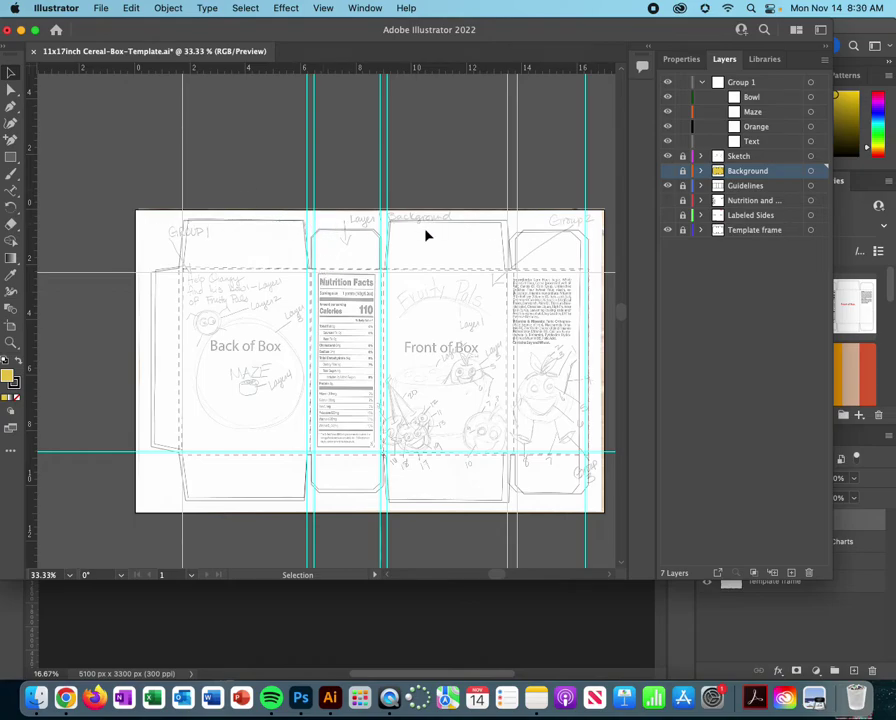
pyautogui.click(668, 171)
pyautogui.click(668, 171)
pyautogui.click(767, 144)
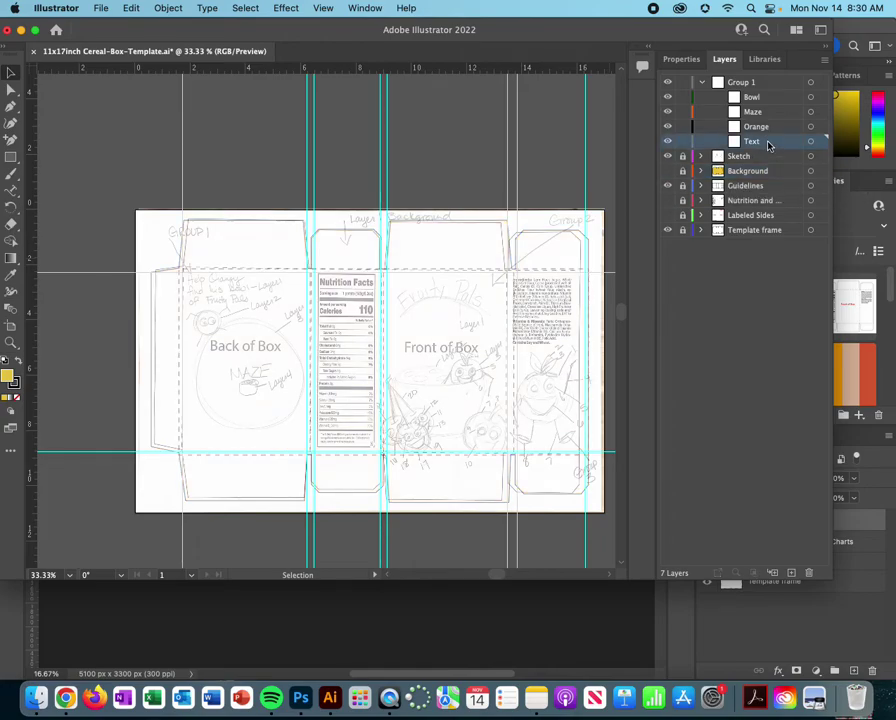
pyautogui.click(771, 113)
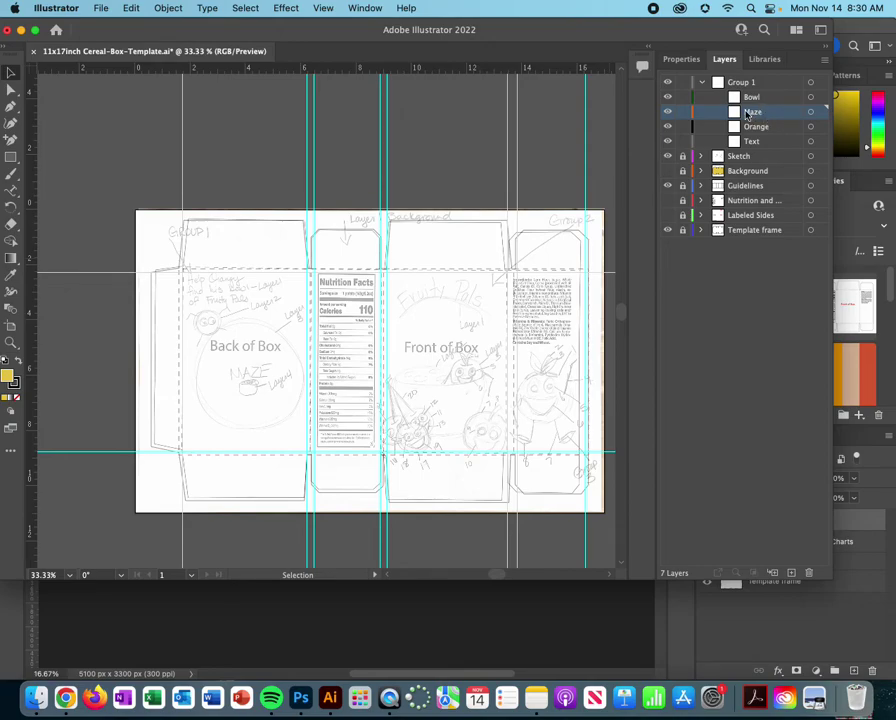
pyautogui.click(100, 8)
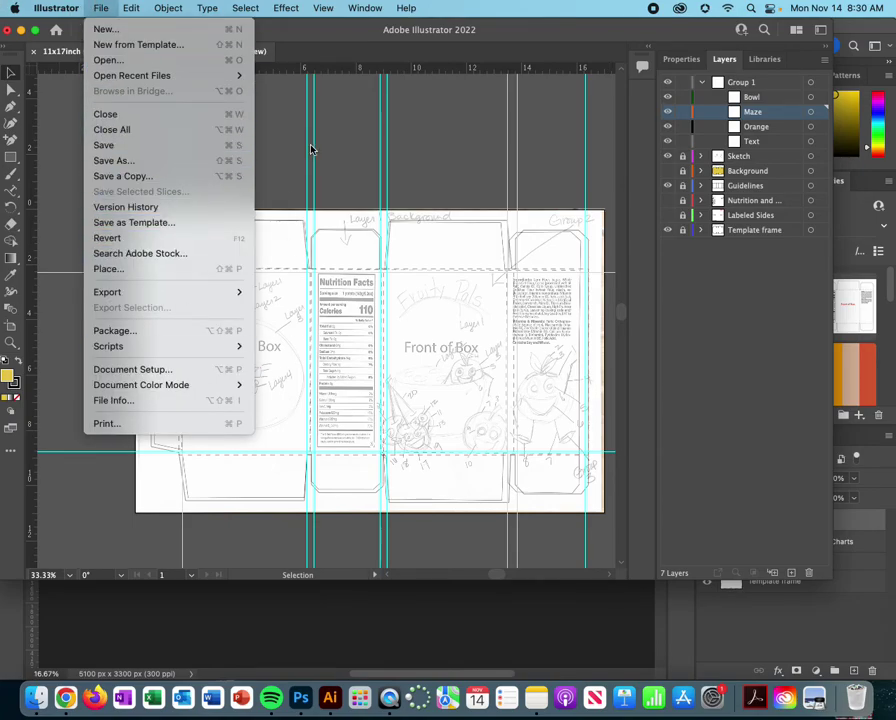
pyautogui.click(347, 128)
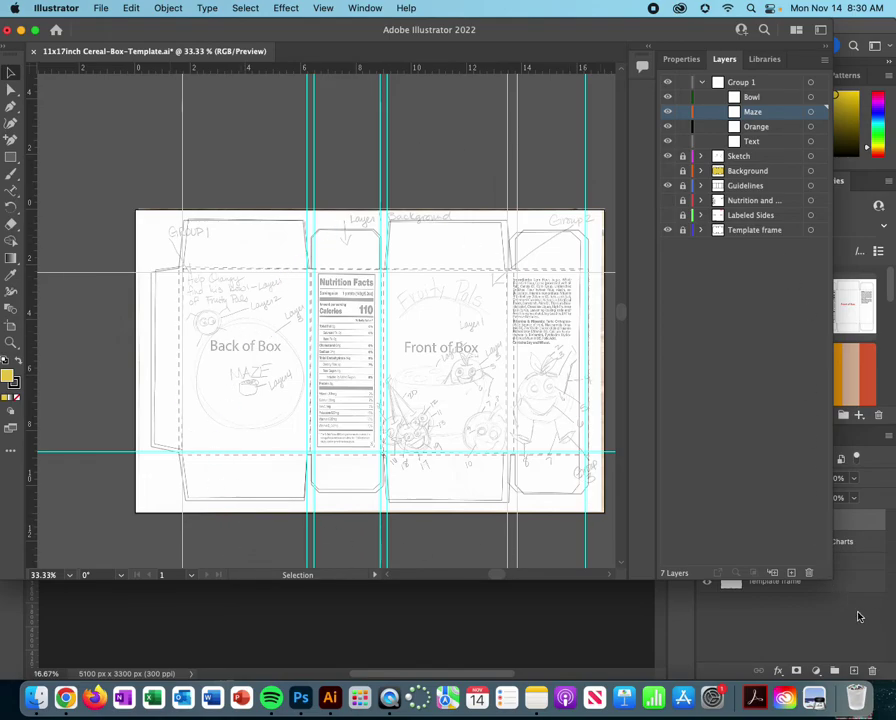
# Step: Switch from Illustrator to Photoshop showing the 11x17inch Cereal-Box-Template.psd
pyautogui.press('super+Tab')
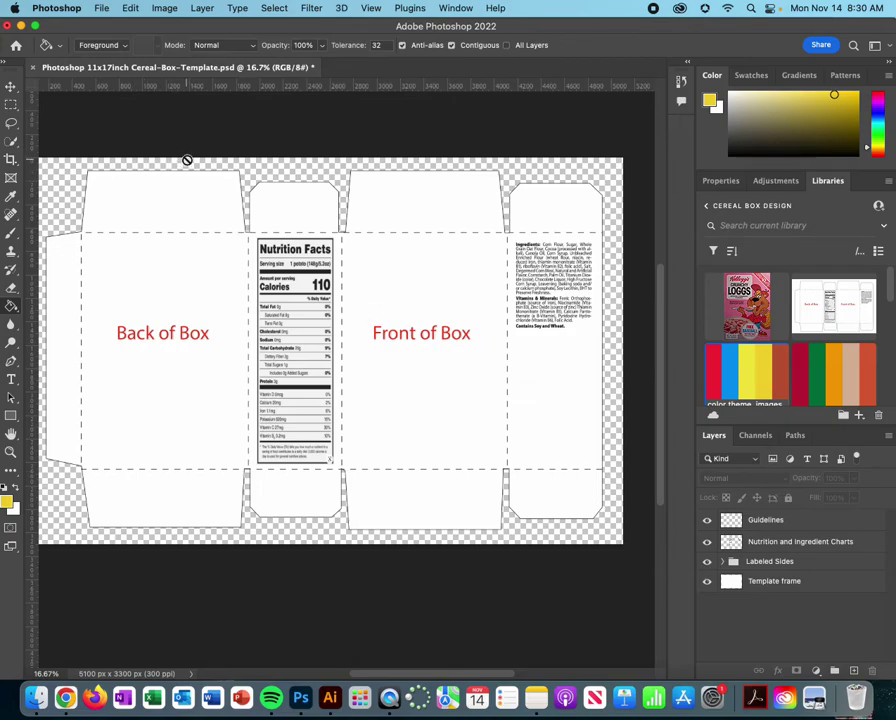
pyautogui.click(330, 698)
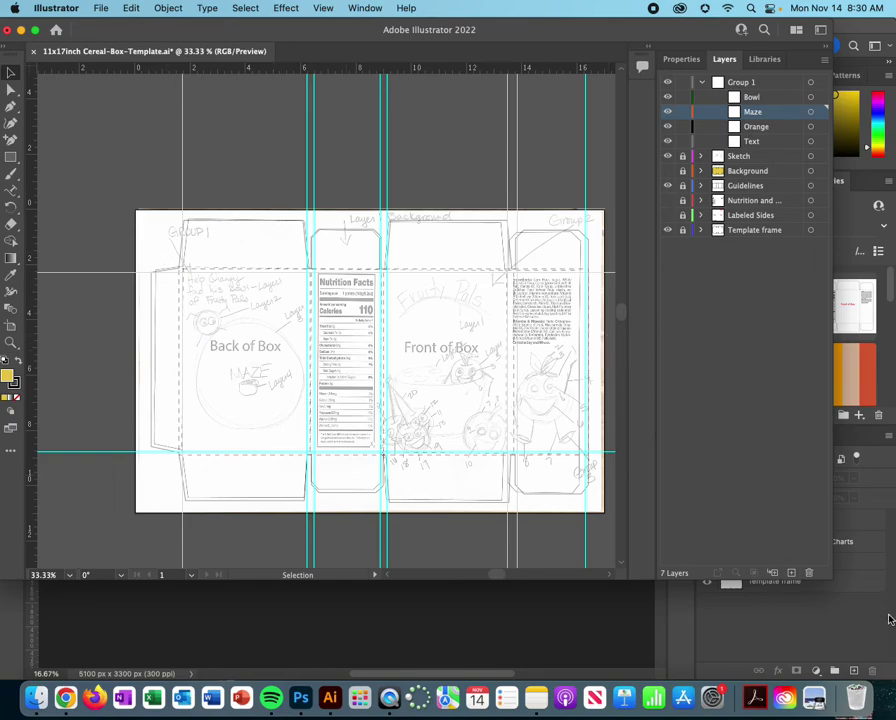
pyautogui.press('super+Tab')
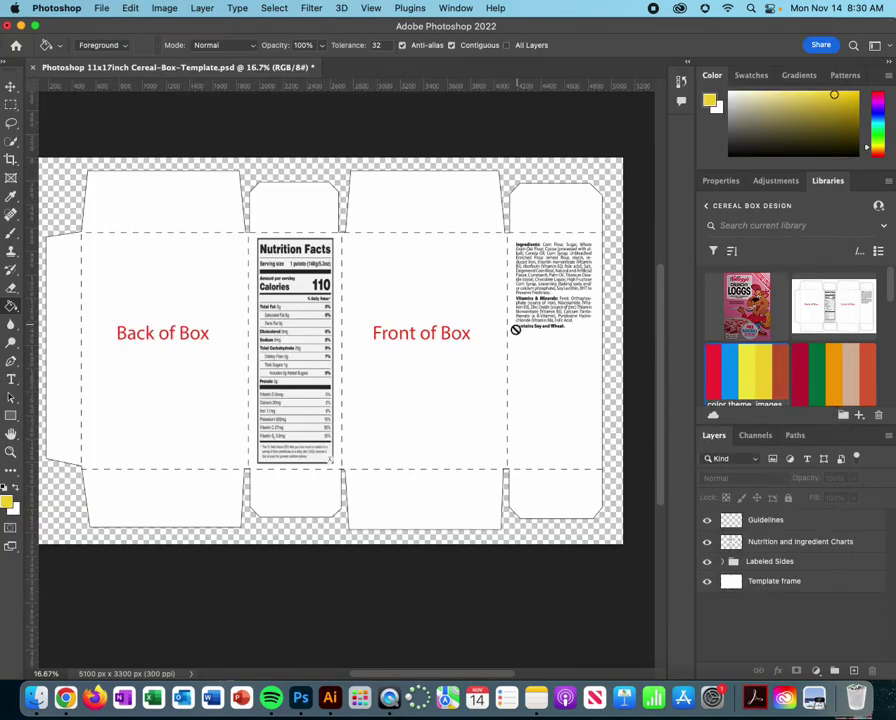